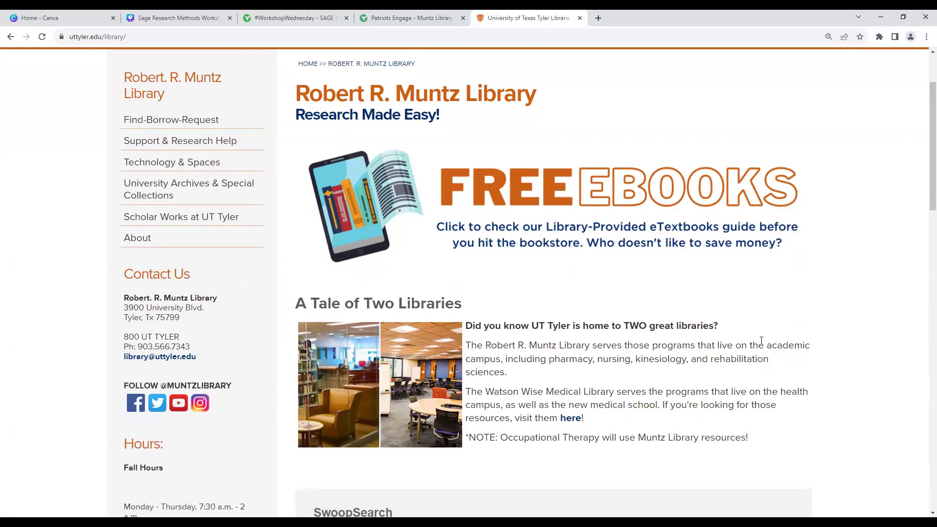
Step: Zoom the Muntz Library home page out to 110% with Ctrl+minus
key("ctrl+minus")
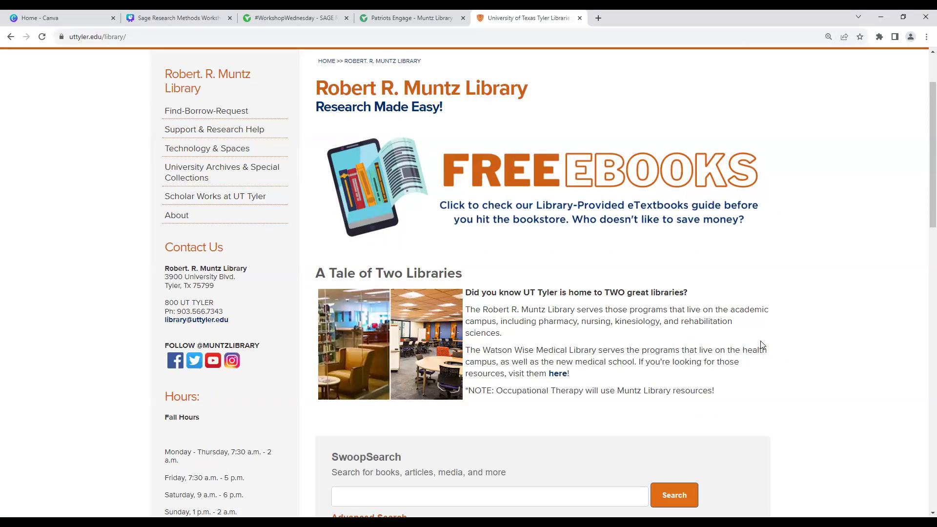
Step: Open the 'Databases by Title' link beneath the SwoopSearch box
scroll(665, 401, "down", 2)
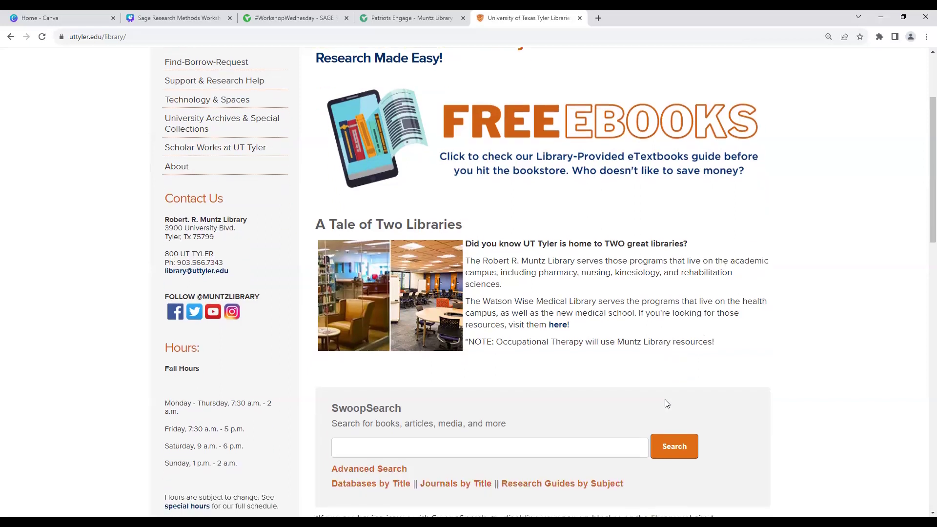
scroll(666, 403, "down", 1)
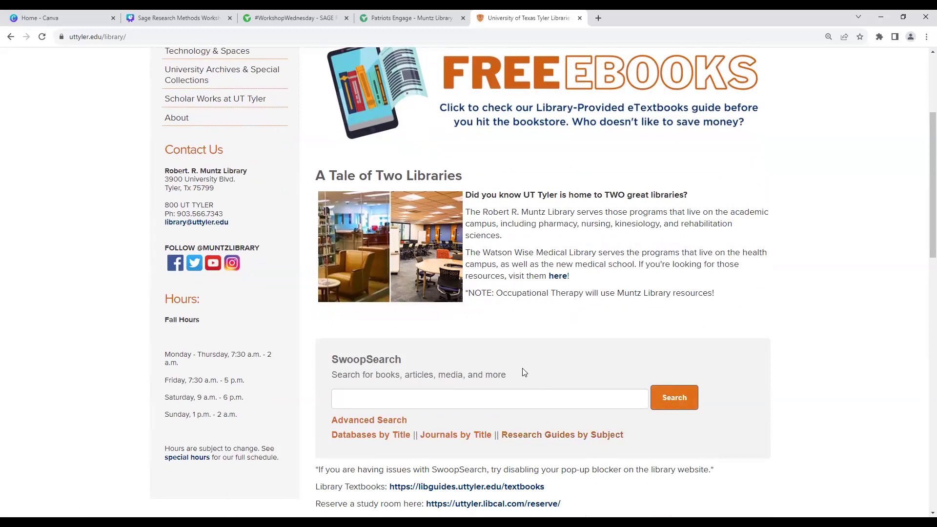
left_click(393, 435)
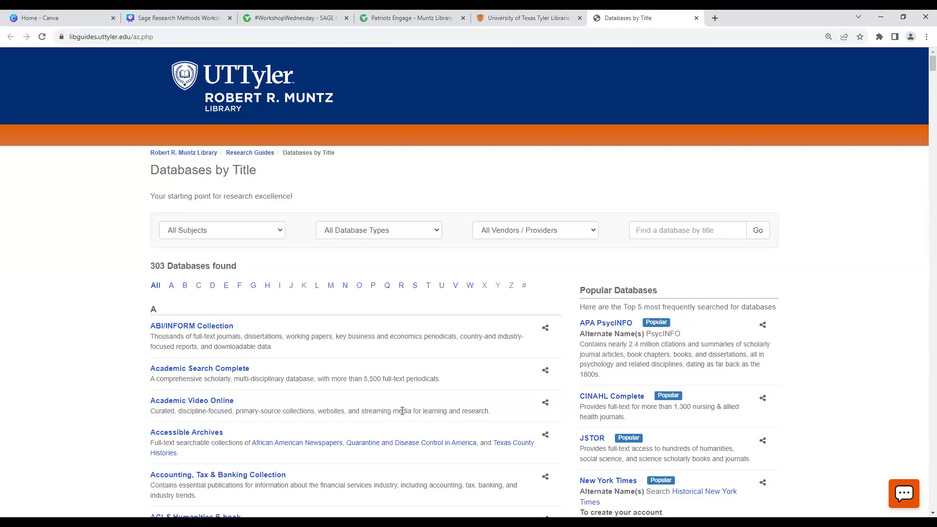
Step: Filter the A–Z database list to S and open SAGE Research Methods
left_click(415, 288)
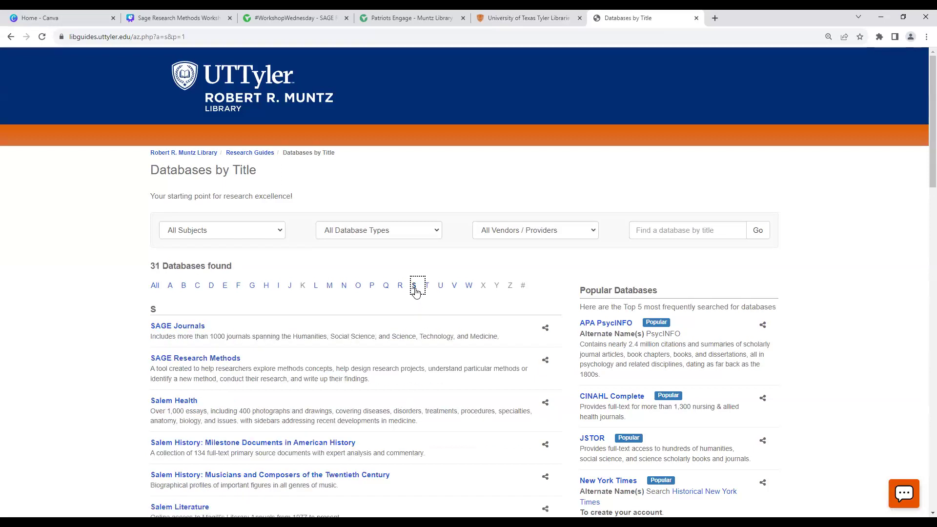
triple_click(291, 360)
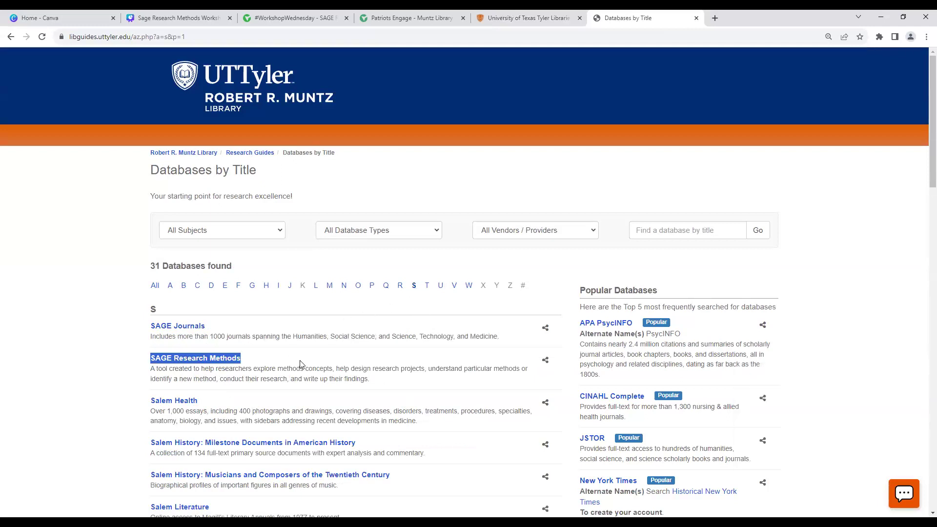
triple_click(264, 328)
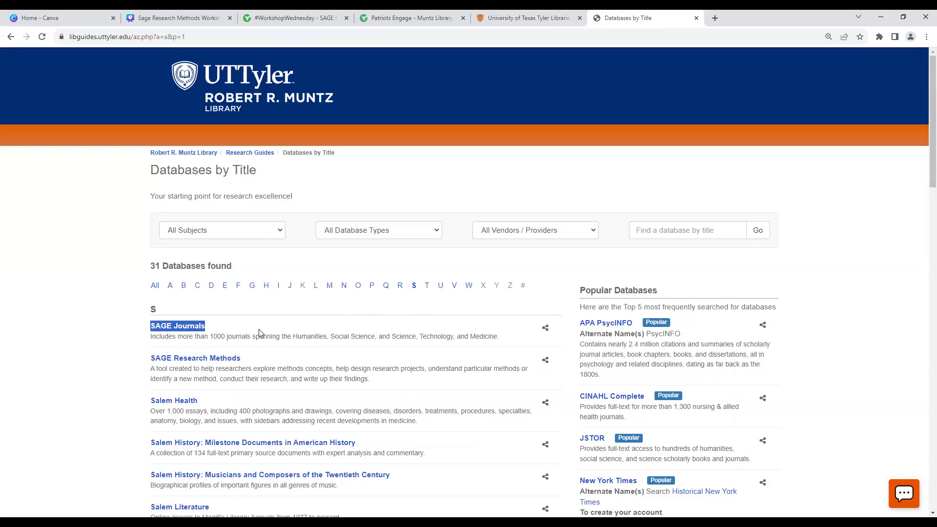
triple_click(259, 363)
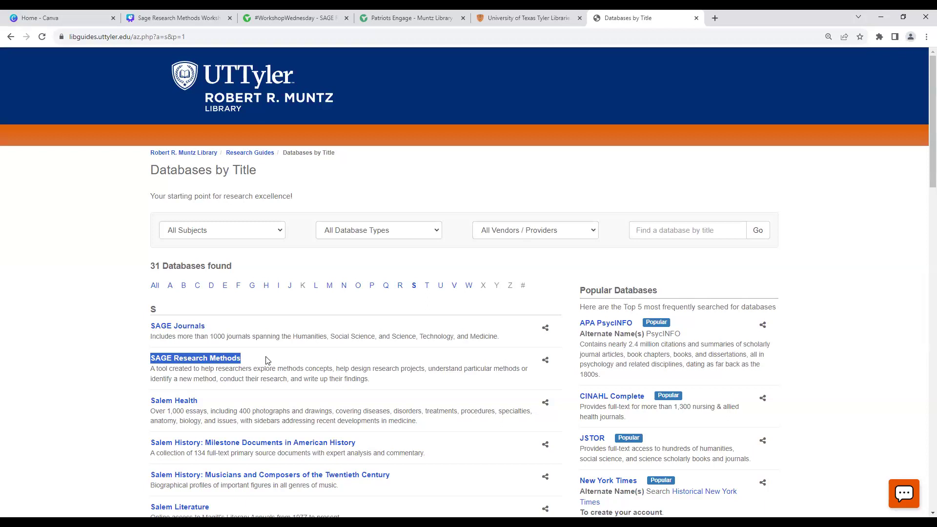
left_click(237, 361)
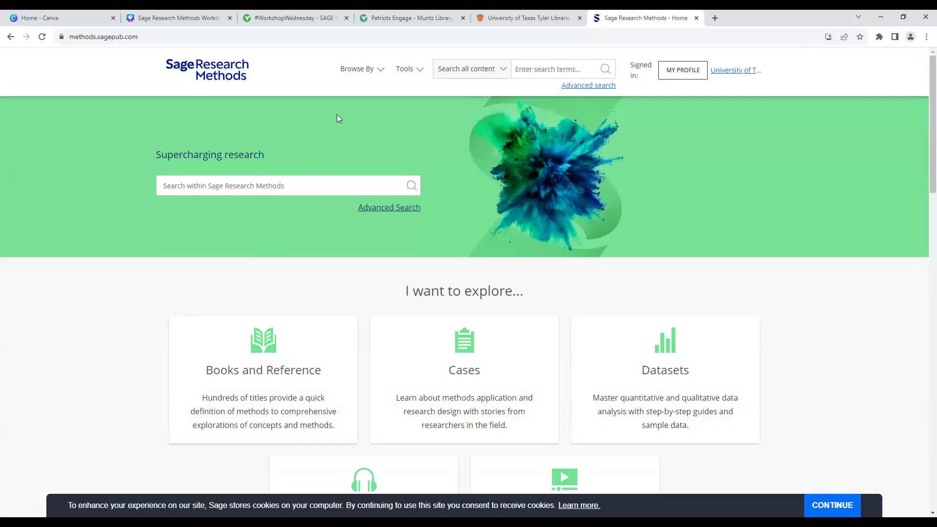
left_click(379, 75)
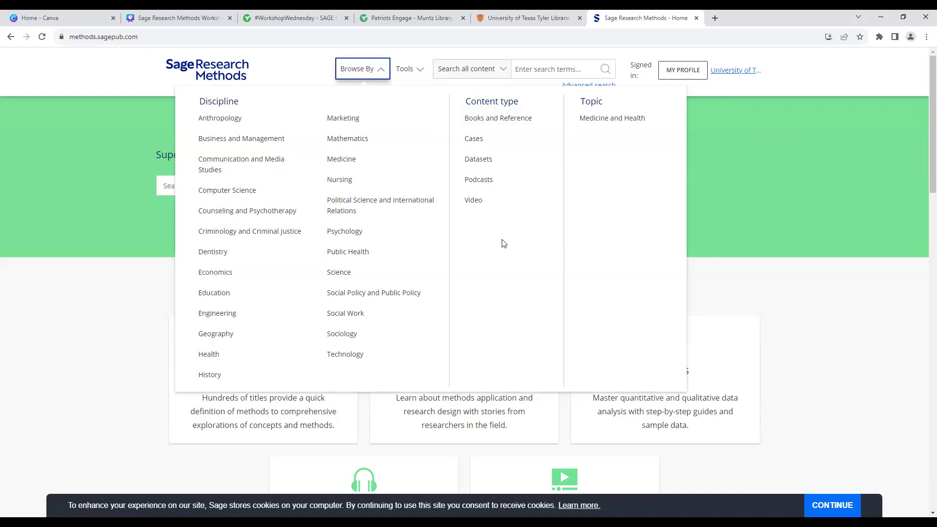
left_click(418, 73)
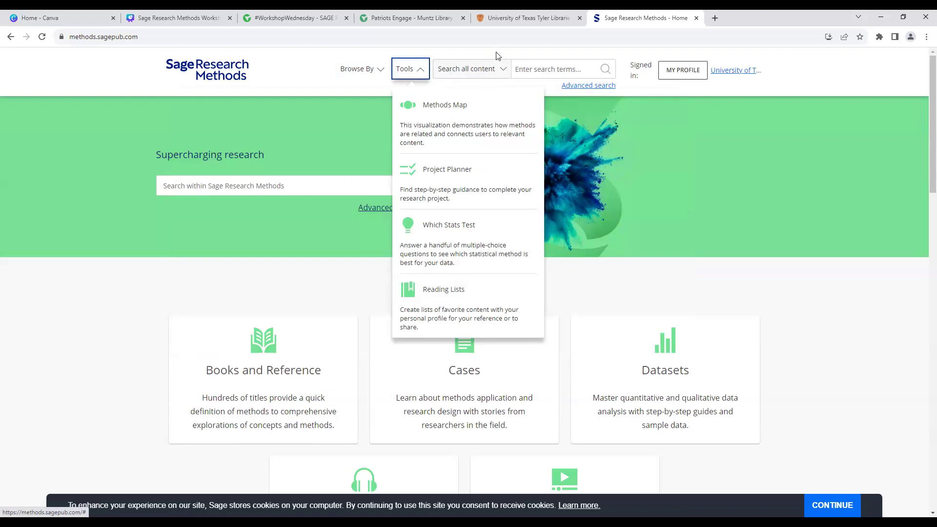
left_click(524, 65)
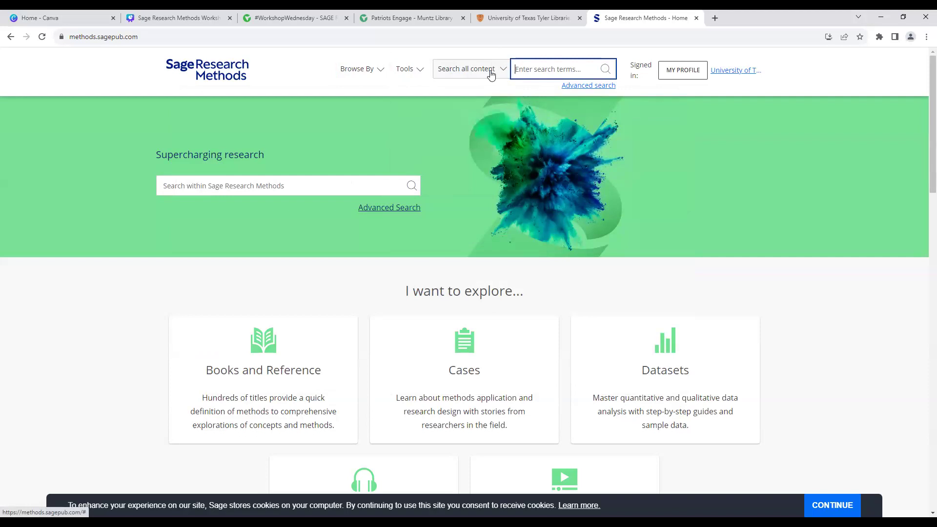
left_click(495, 72)
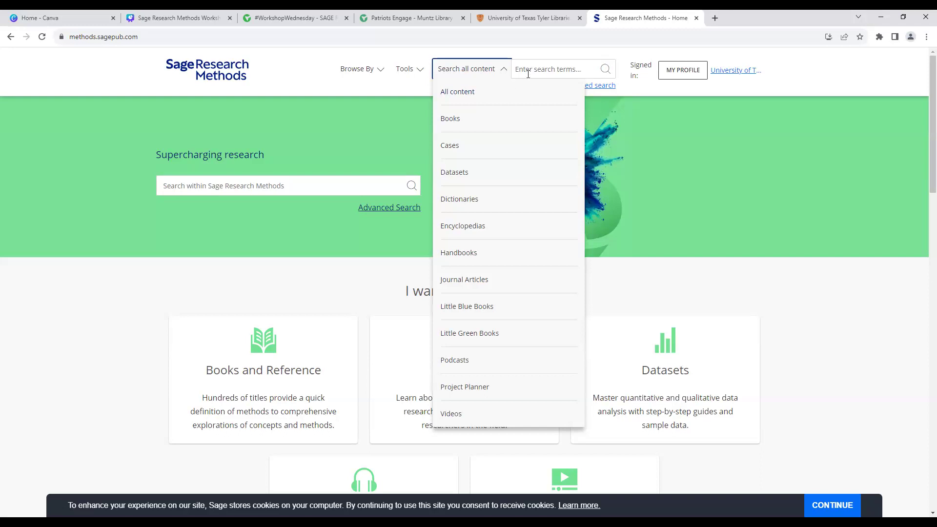
left_click(622, 93)
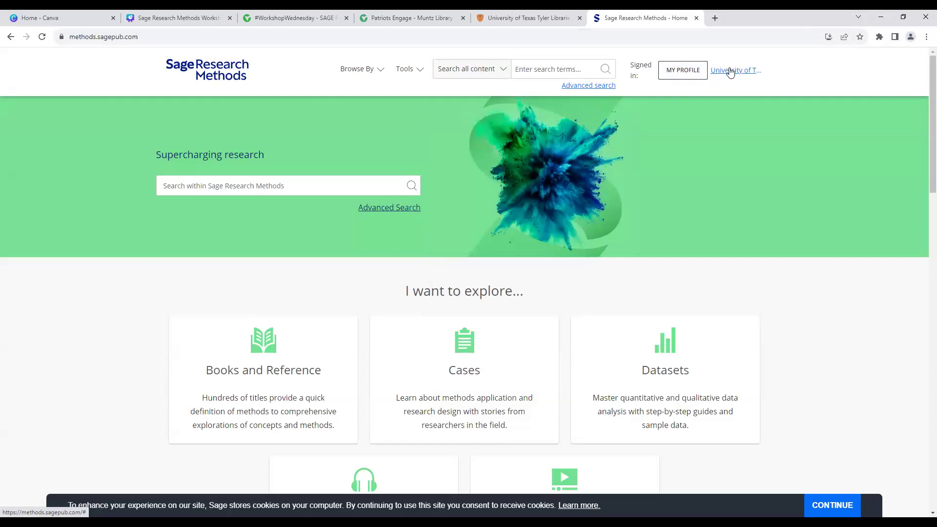
Step: Sign in through MY PROFILE with the account e-mail address and password
left_click(687, 71)
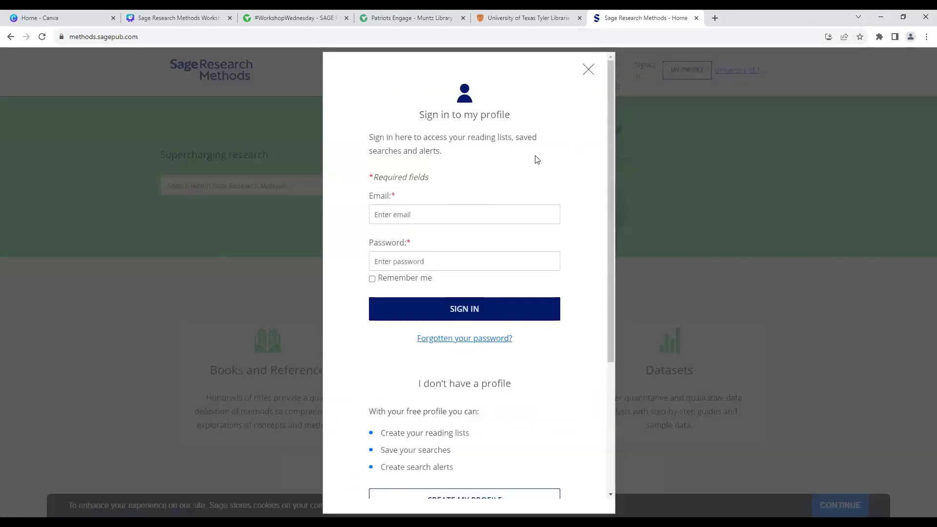
scroll(536, 181, "down", 3)
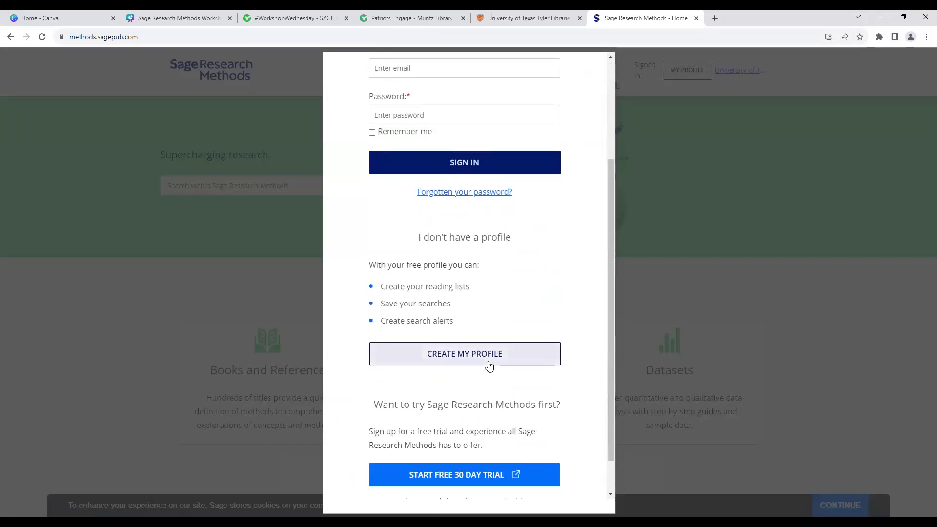
scroll(490, 366, "up", 3)
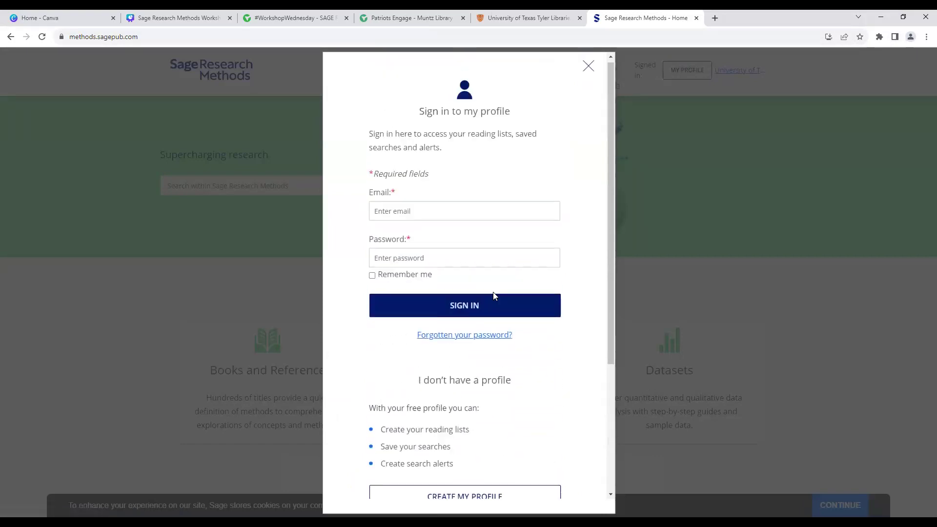
left_click(477, 222)
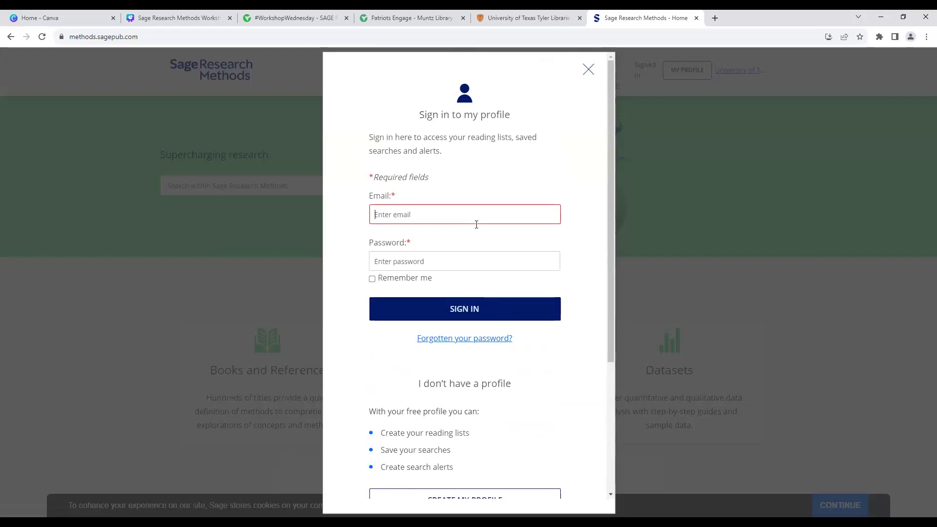
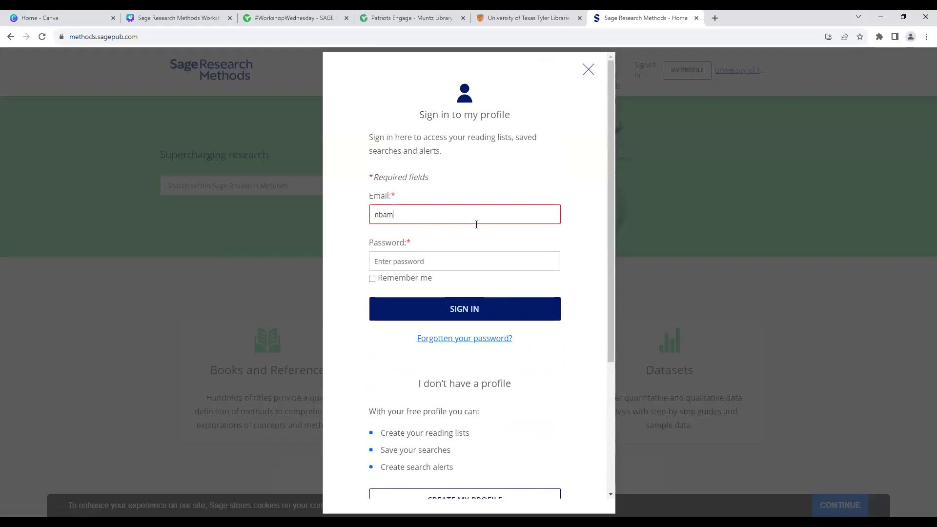
key("Tab")
type("••••••••••••")
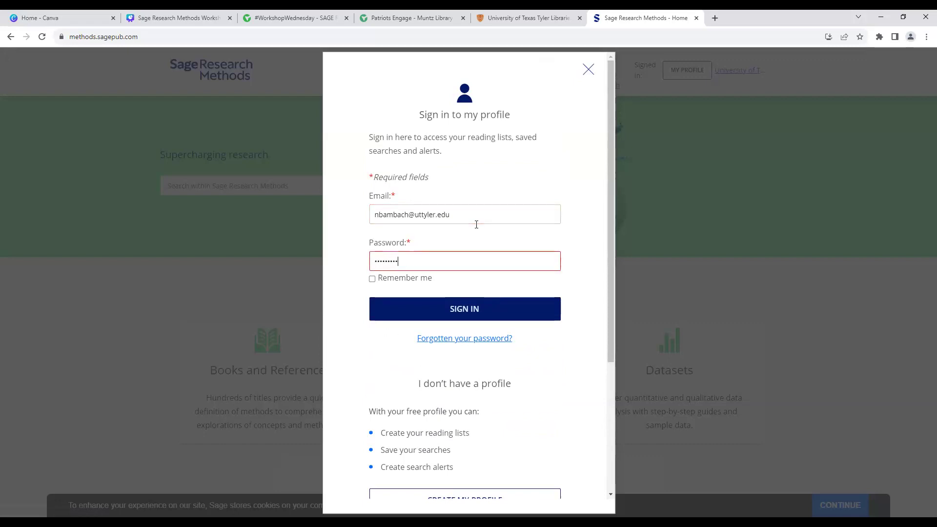
key("Return")
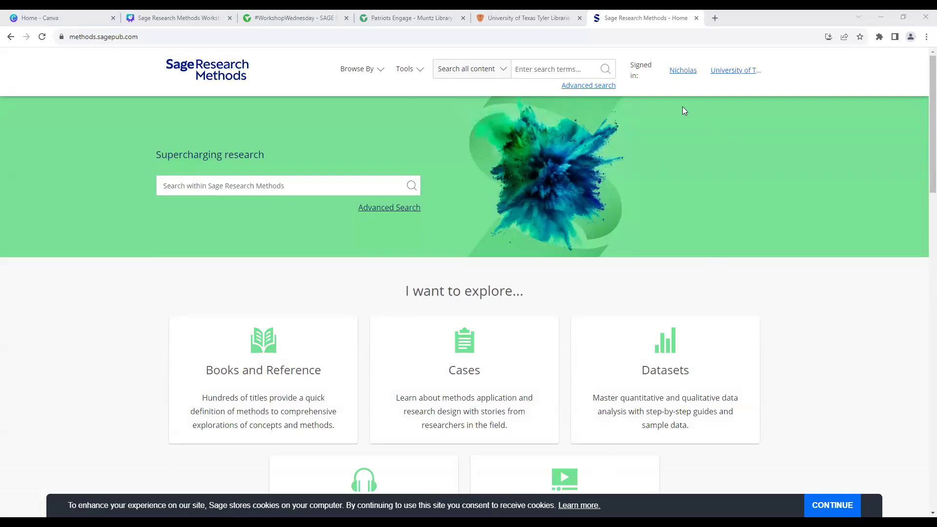
Step: Open VIEW MY PROFILE from the signed-in name menu to see the four reading lists
left_click(685, 74)
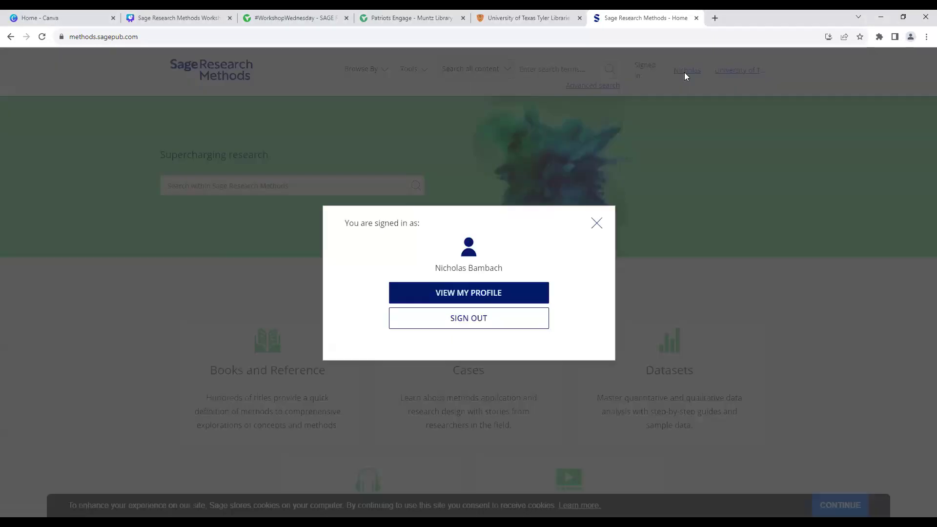
left_click(457, 293)
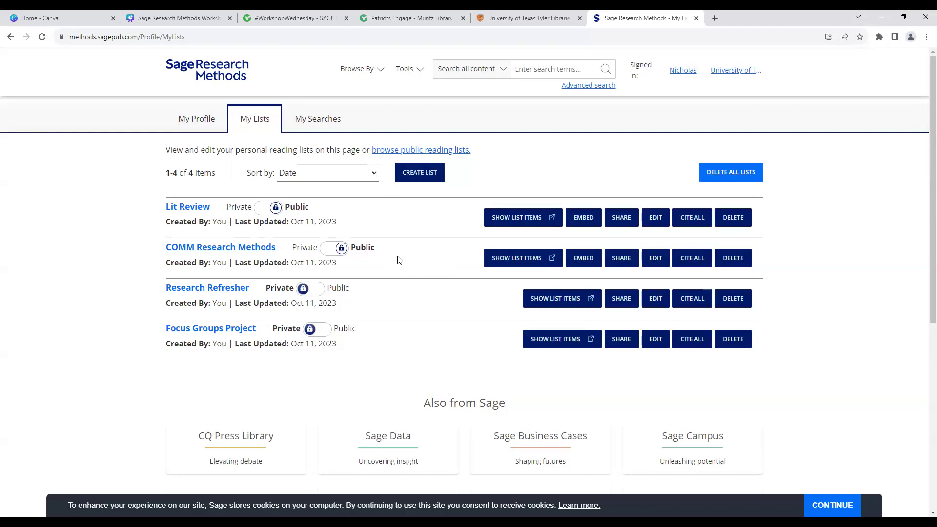
Step: Switch to My Searches, showing saved searches FocusGroupSearch and Lit Review
left_click(333, 125)
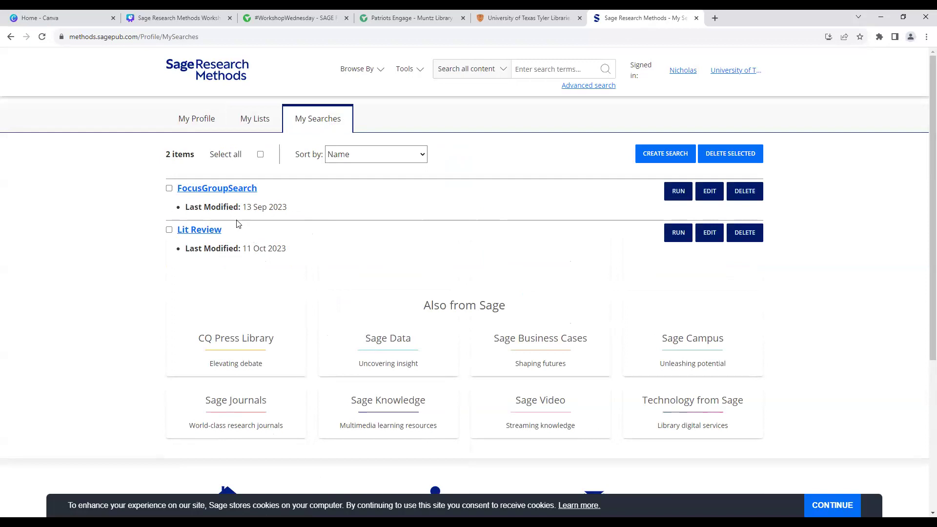
Step: Run the saved Lit Review search (4,126 results), then return to the home page
left_click(211, 239)
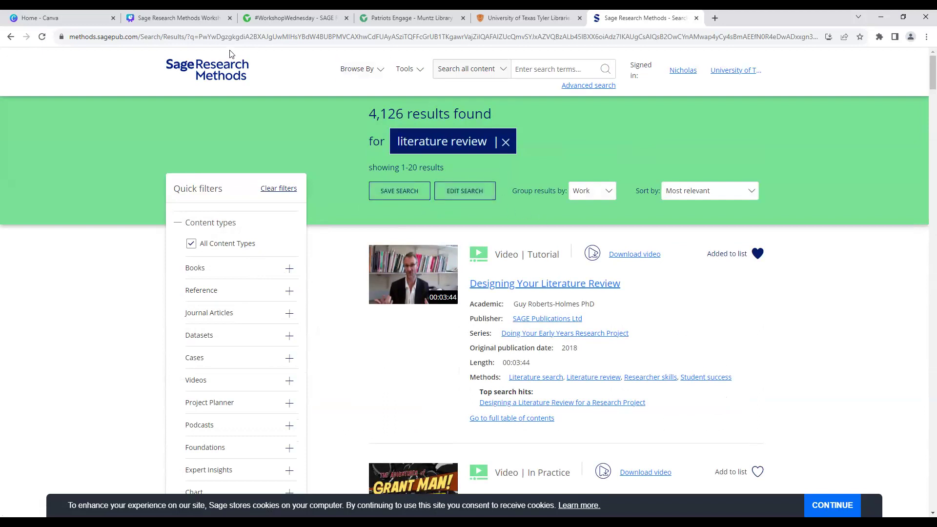
left_click(210, 68)
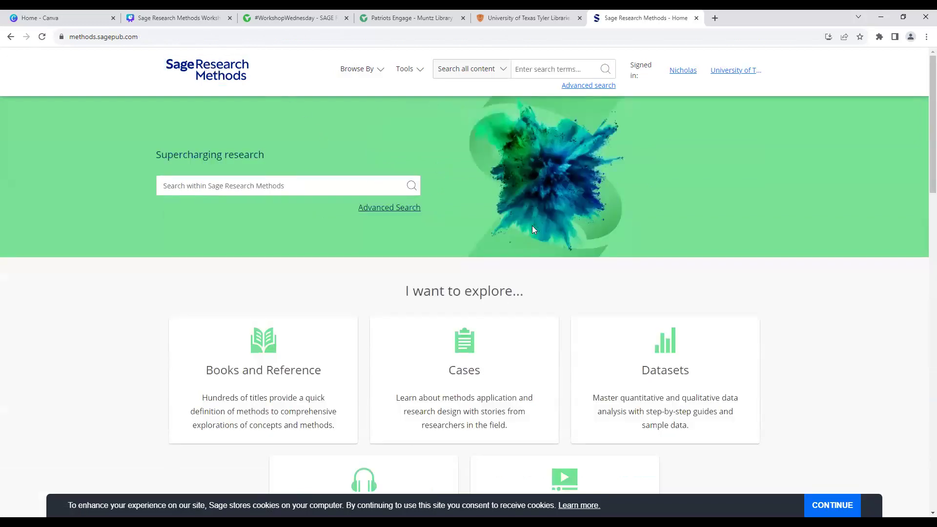
scroll(530, 233, "down", 2)
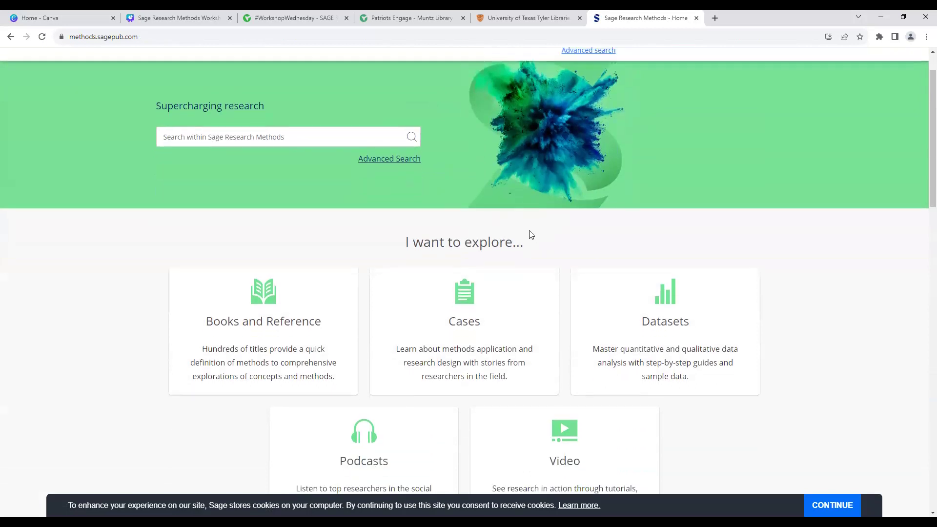
scroll(530, 235, "down", 1)
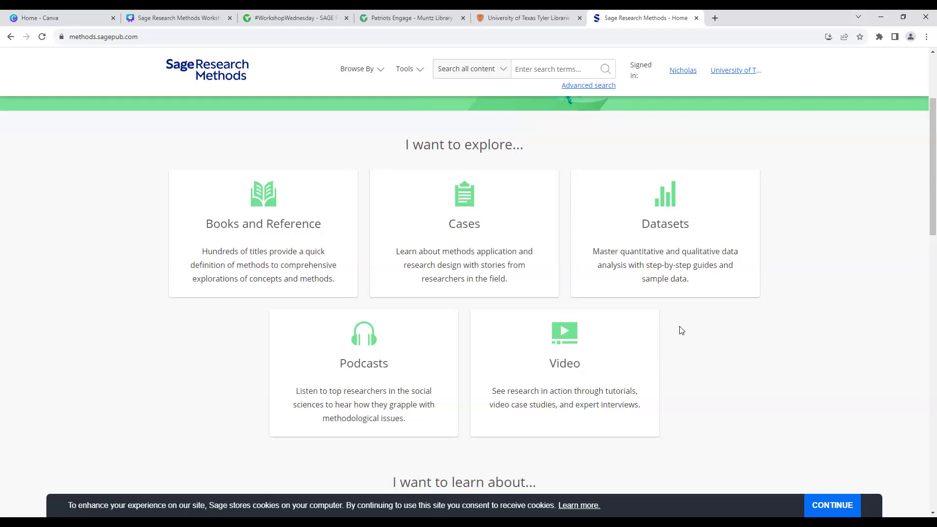
scroll(682, 328, "down", 3)
scroll(680, 326, "down", 5)
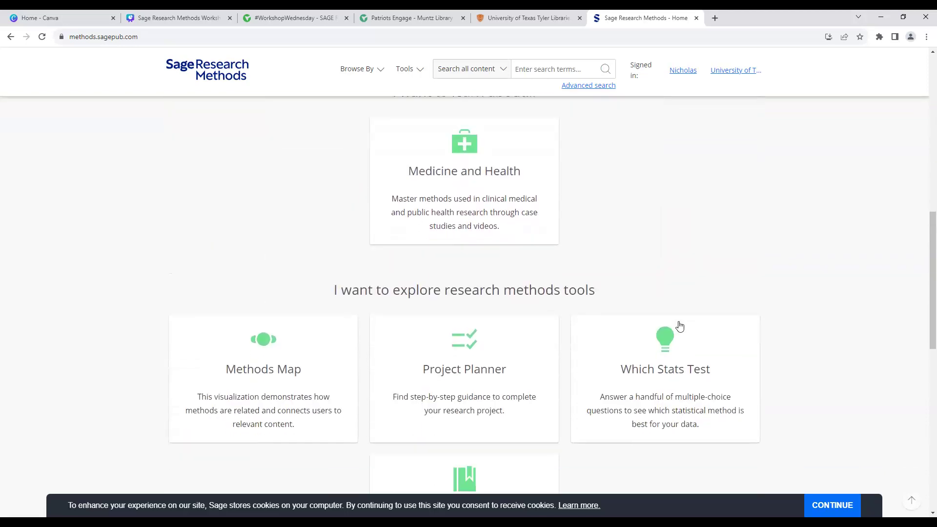
scroll(680, 325, "down", 2)
scroll(680, 326, "down", 1)
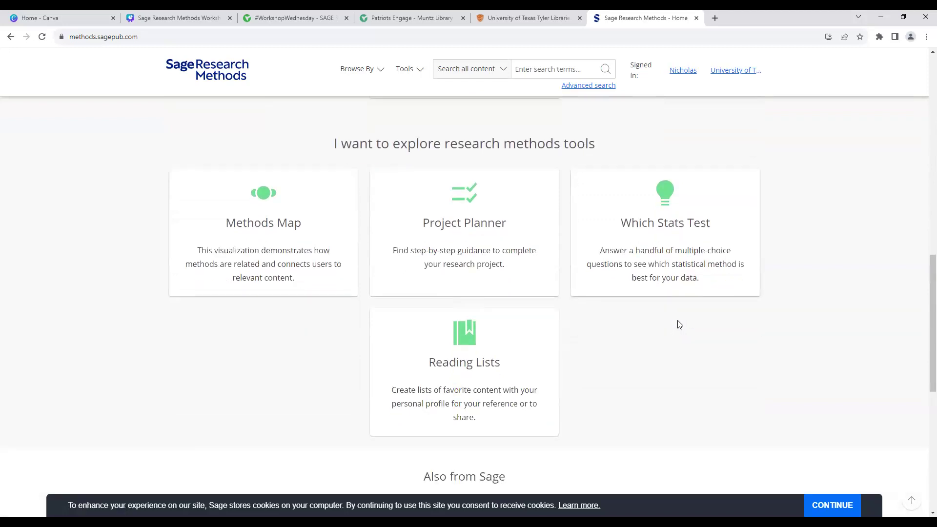
scroll(680, 324, "up", 14)
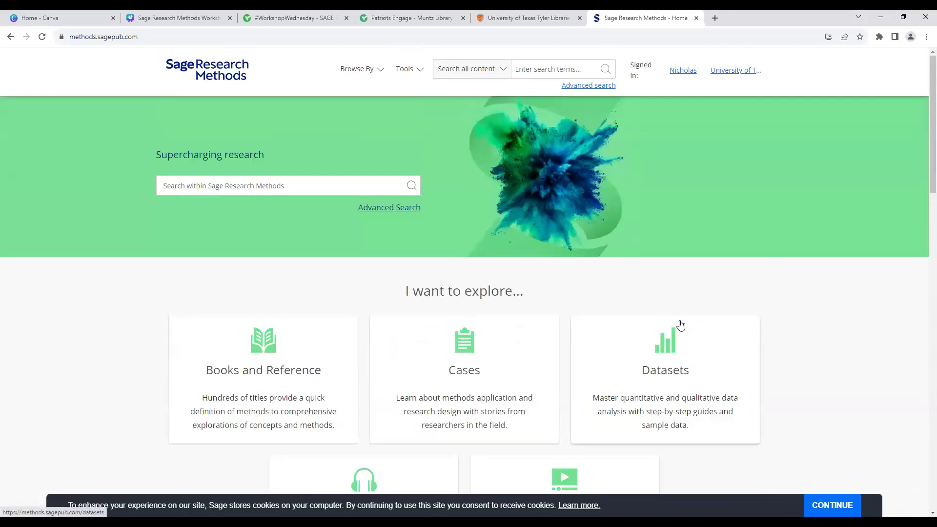
Step: Choose Methods Map from the Tools menu in the header
left_click(416, 77)
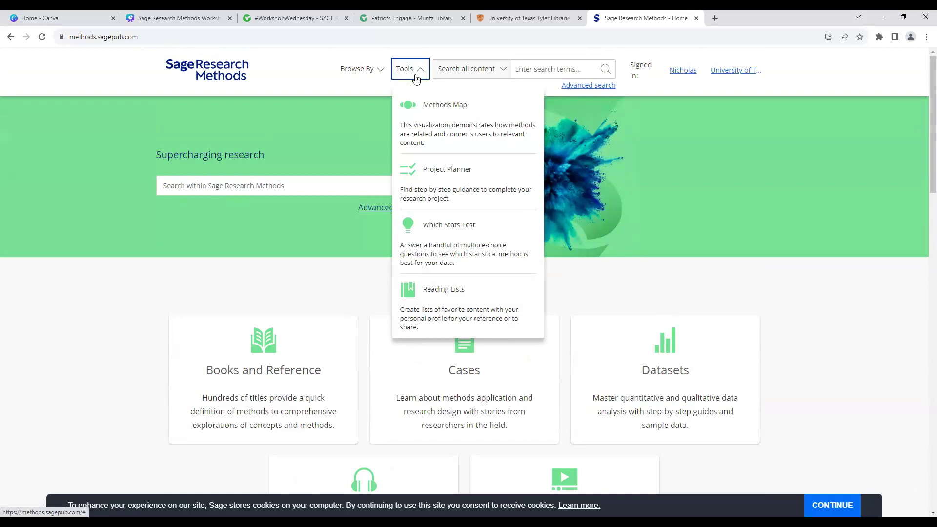
left_click(426, 107)
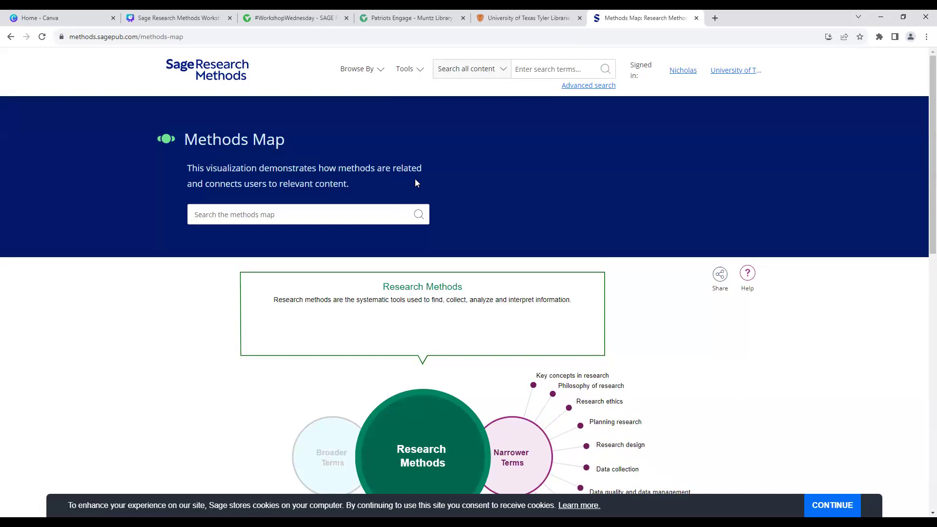
Step: Open Planning research in the Methods Map, view its Related Terms, then go Back
scroll(416, 183, "down", 2)
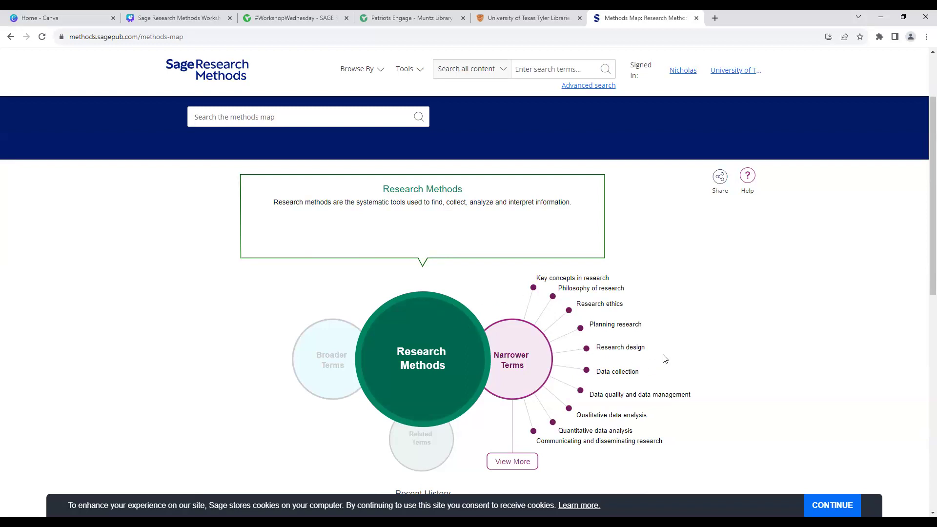
left_click(623, 326)
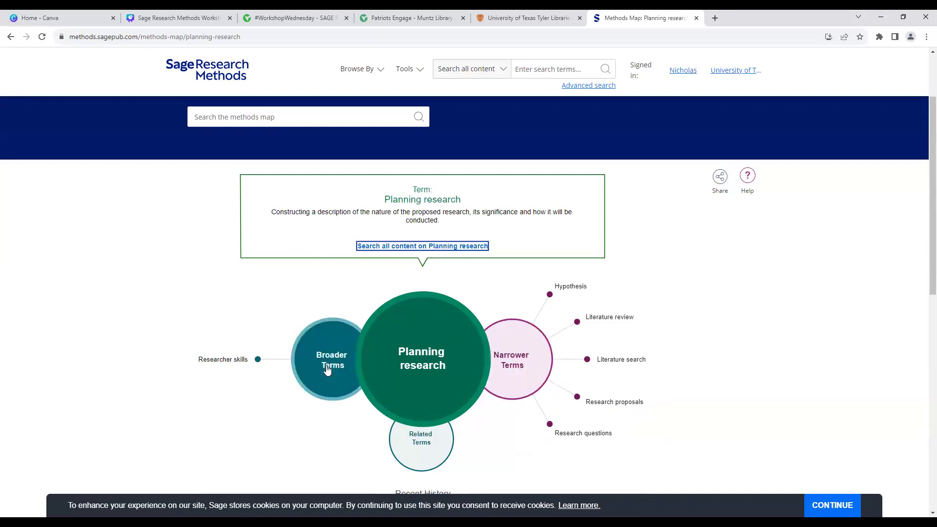
left_click(421, 445)
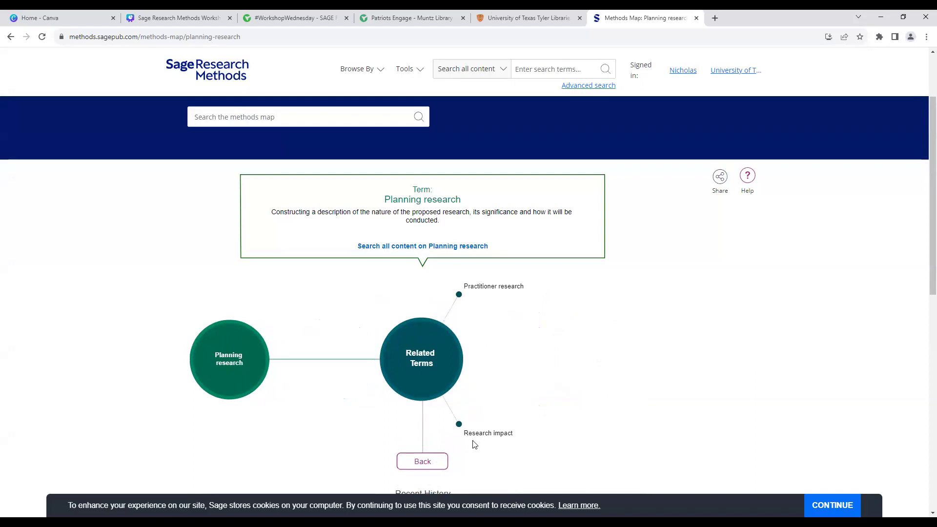
left_click(434, 462)
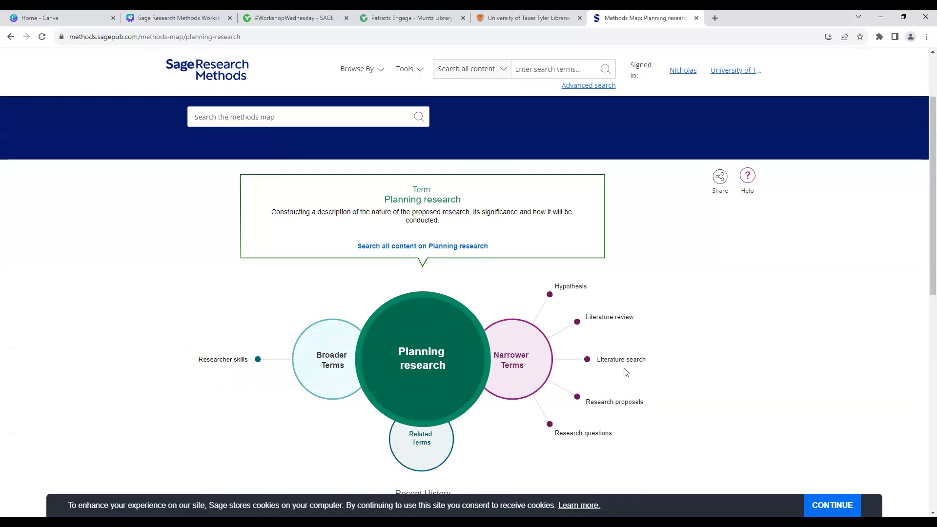
Step: Open Literature review from Planning research's narrower terms to see its definition
left_click(615, 321)
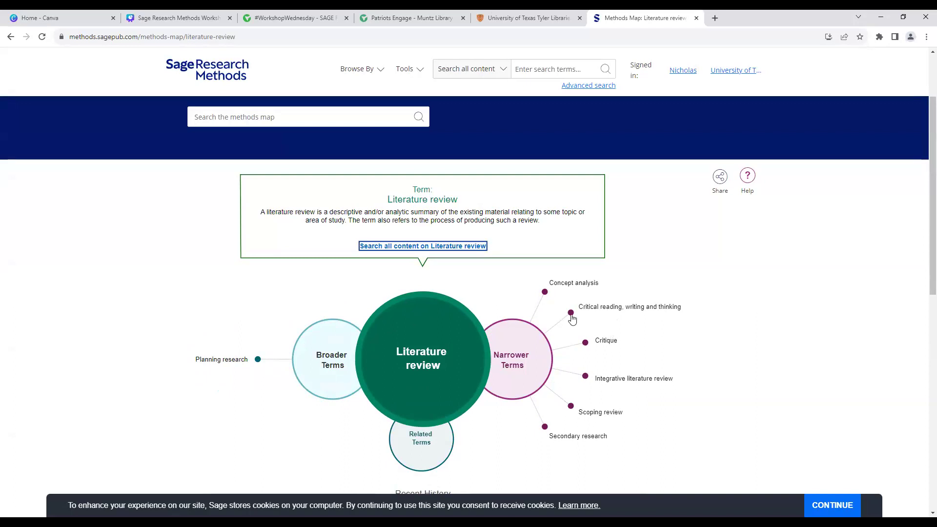
left_click(470, 224)
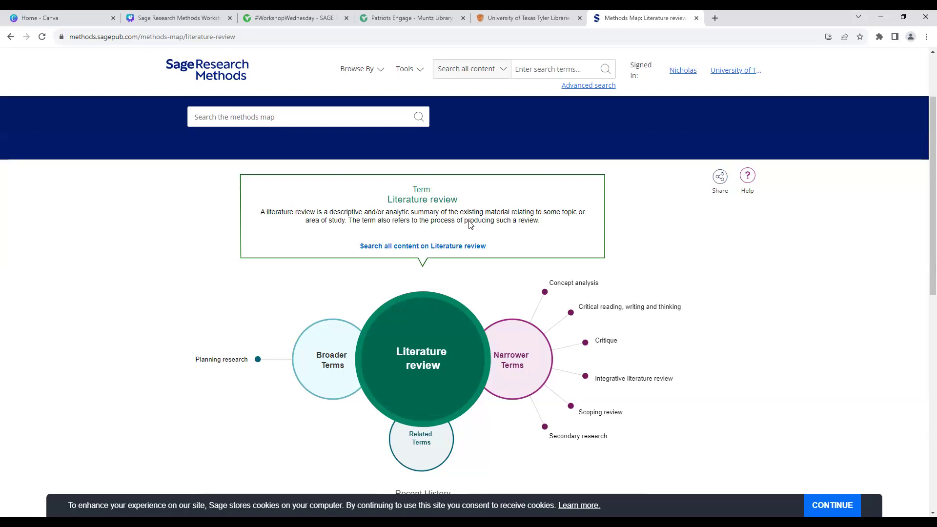
Step: List all 157 results tagged Literature review and scroll through them
left_click(454, 251)
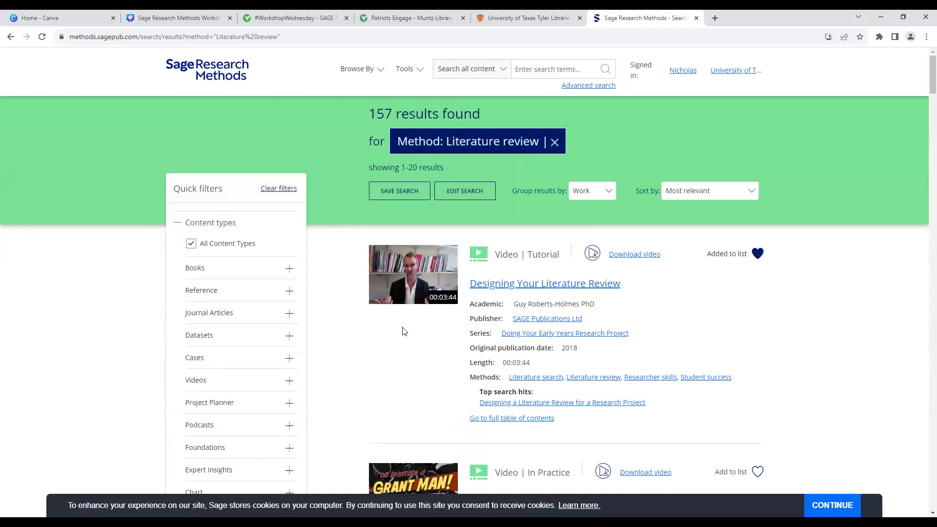
scroll(404, 329, "down", 2)
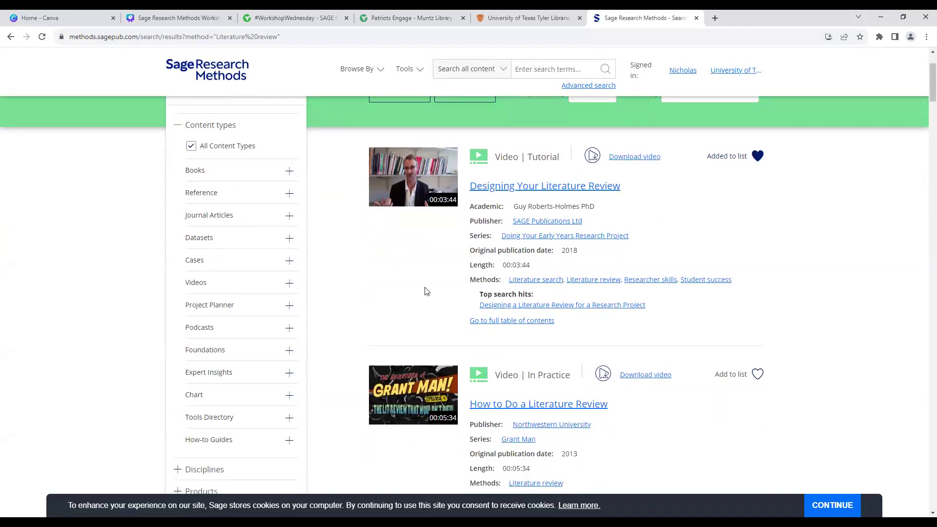
scroll(423, 292, "down", 3)
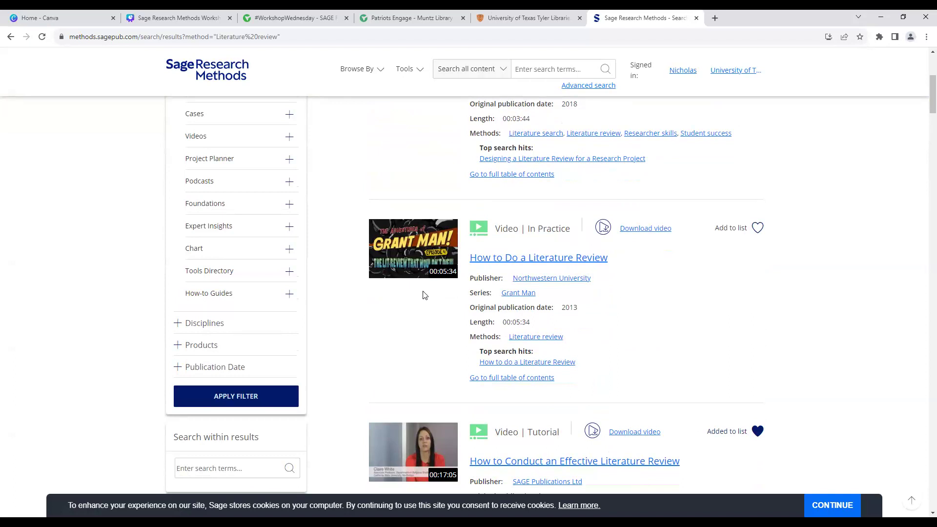
scroll(425, 295, "down", 6)
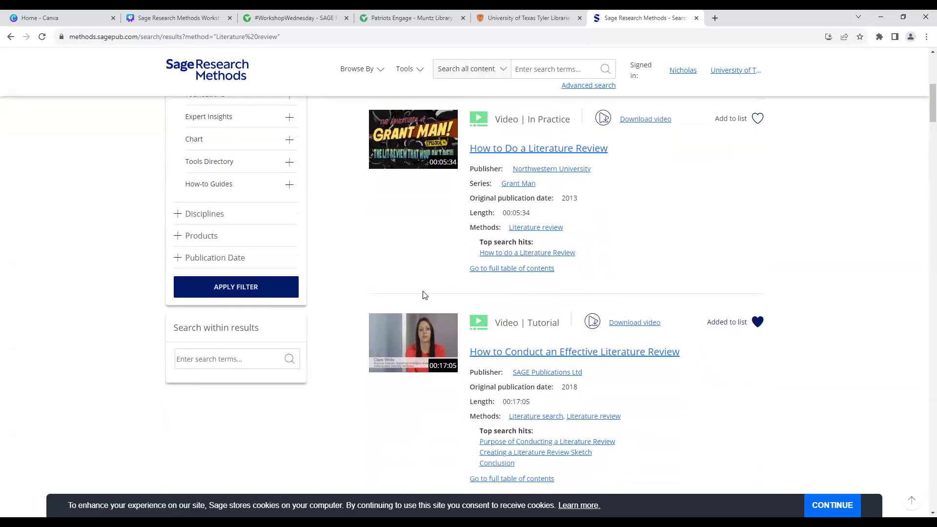
scroll(424, 295, "down", 2)
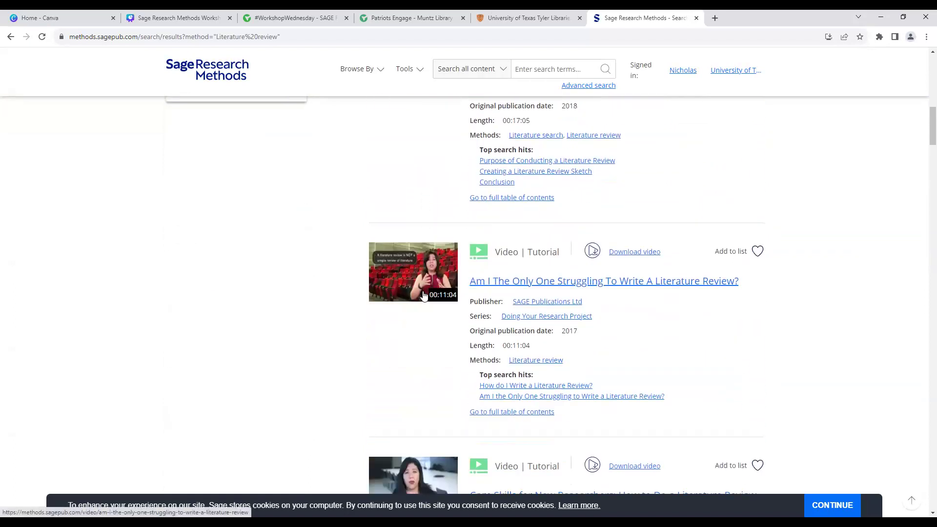
scroll(425, 295, "down", 7)
scroll(424, 295, "down", 5)
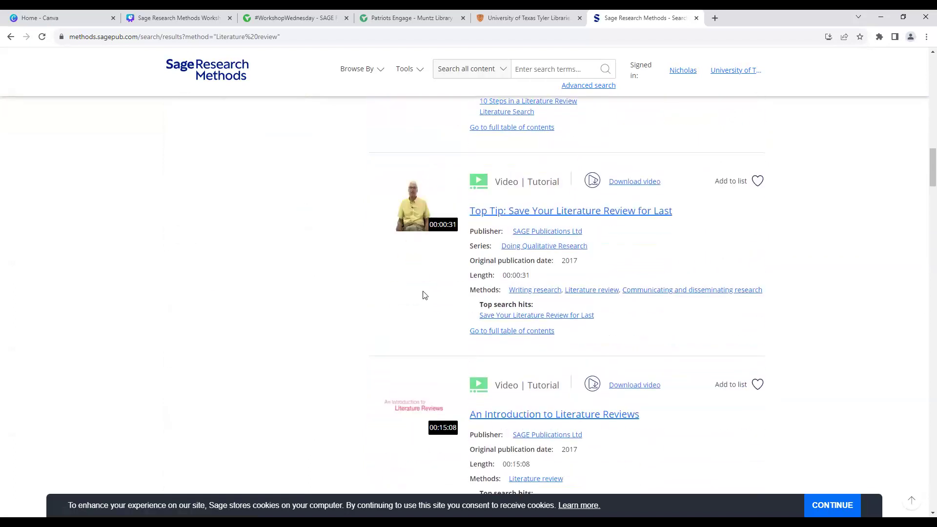
scroll(924, 69, "up", 18)
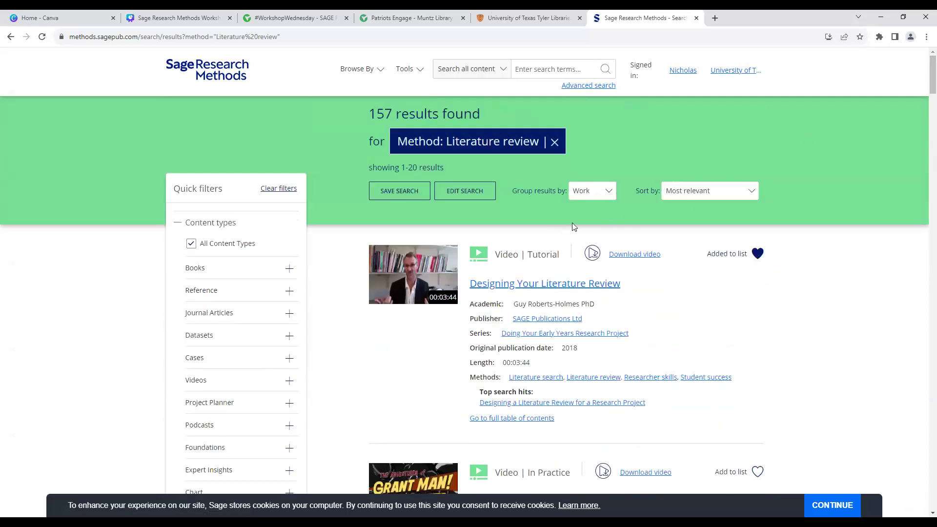
Step: Check the Sort by options, keep Most relevant, and start saving the search
left_click(675, 196)
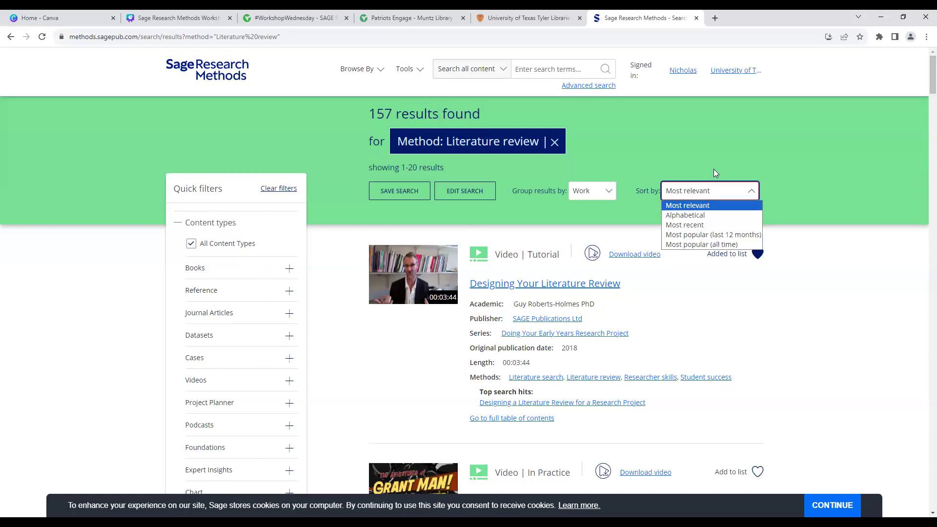
left_click(713, 194)
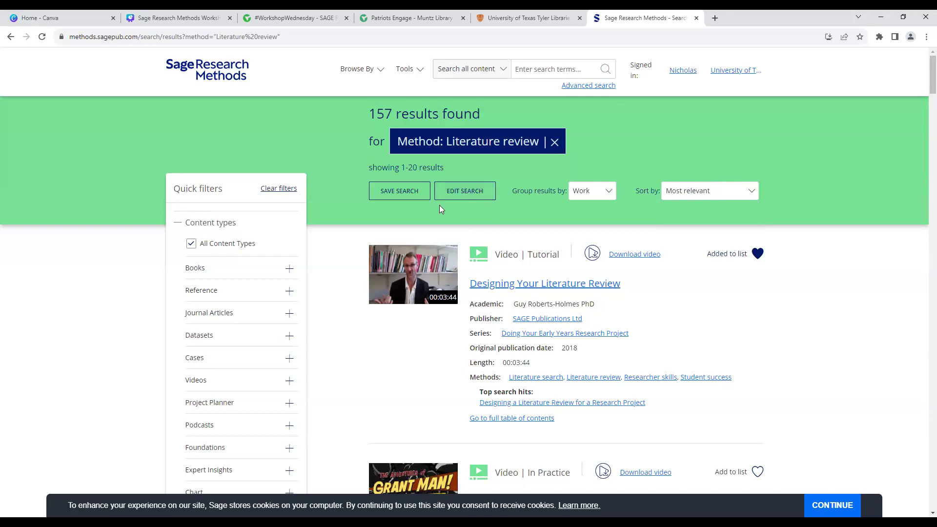
left_click(412, 190)
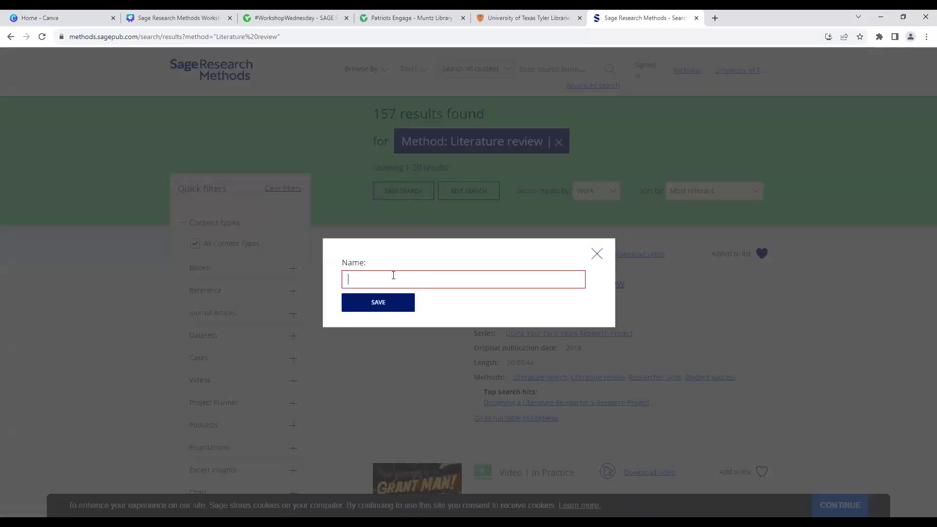
Step: Save the search under the name 'Literature Review Resources'
type("Literature Review Resources")
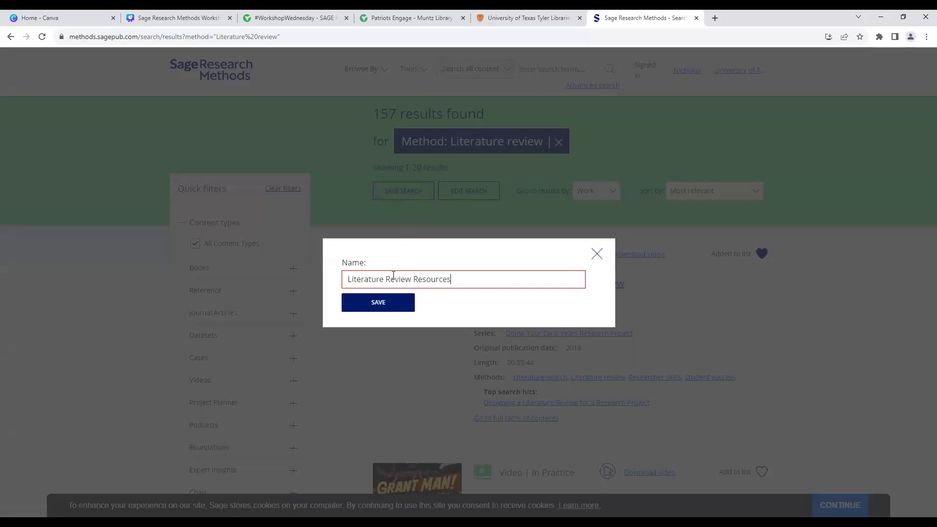
key("Return")
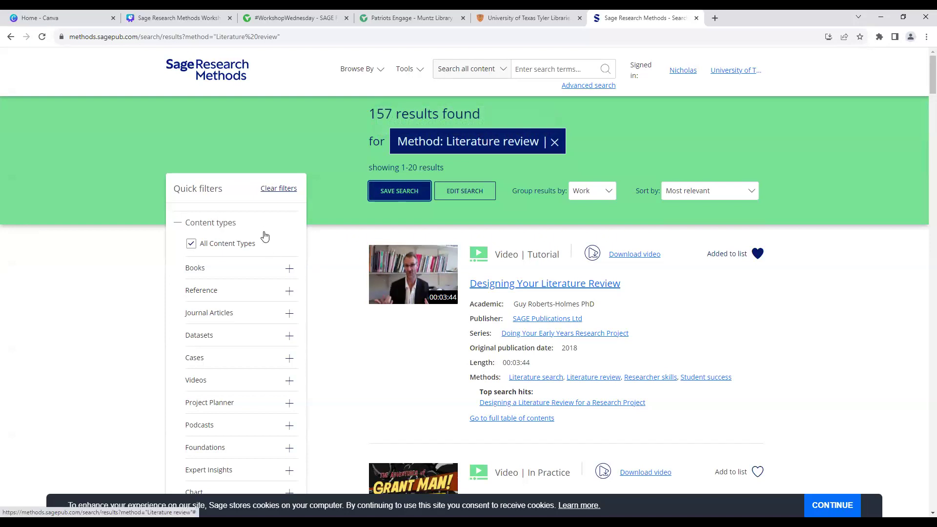
Step: Expand and collapse the Disciplines, Products and Publication Date (2006–2023) filters
middle_click(157, 236)
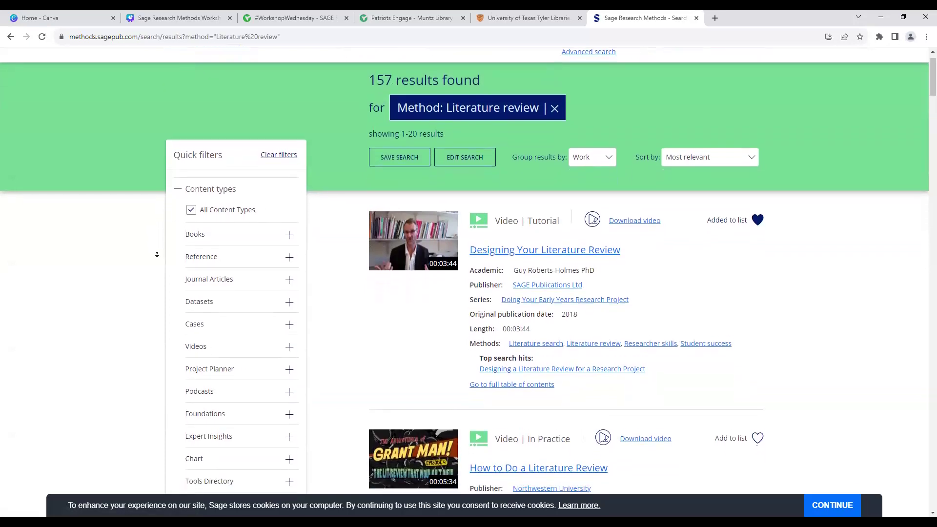
middle_click(156, 254)
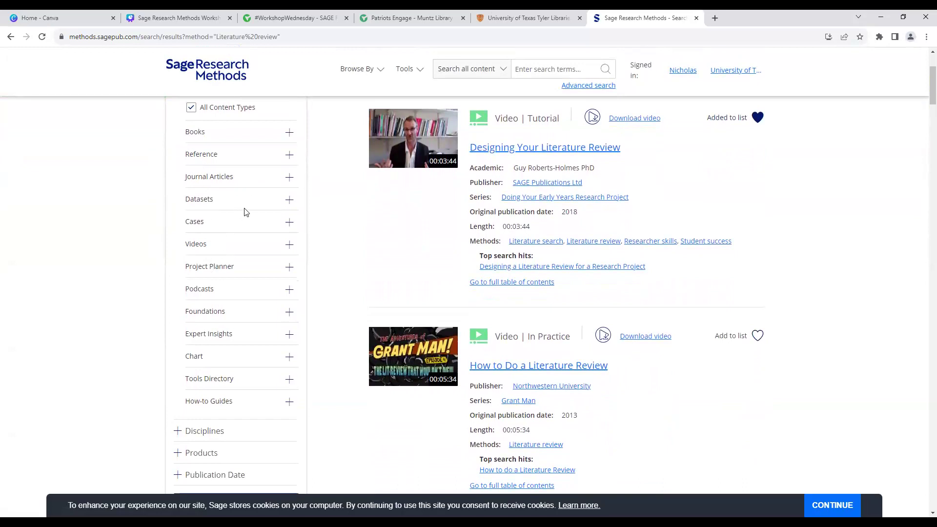
scroll(245, 213, "down", 3)
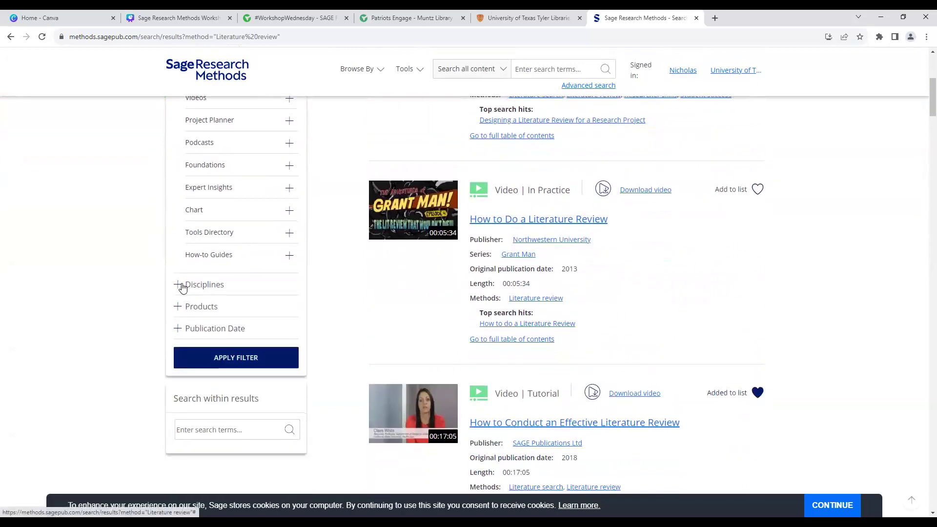
left_click(177, 285)
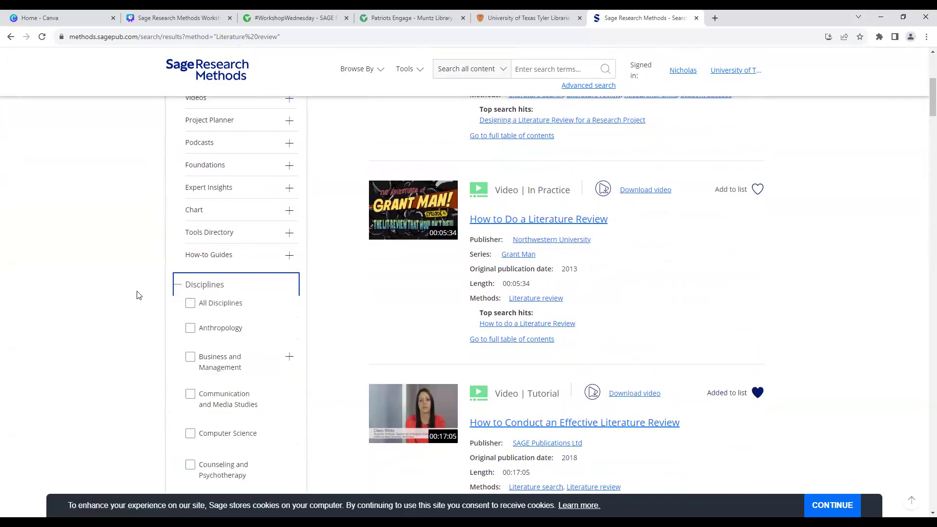
scroll(140, 295, "down", 3)
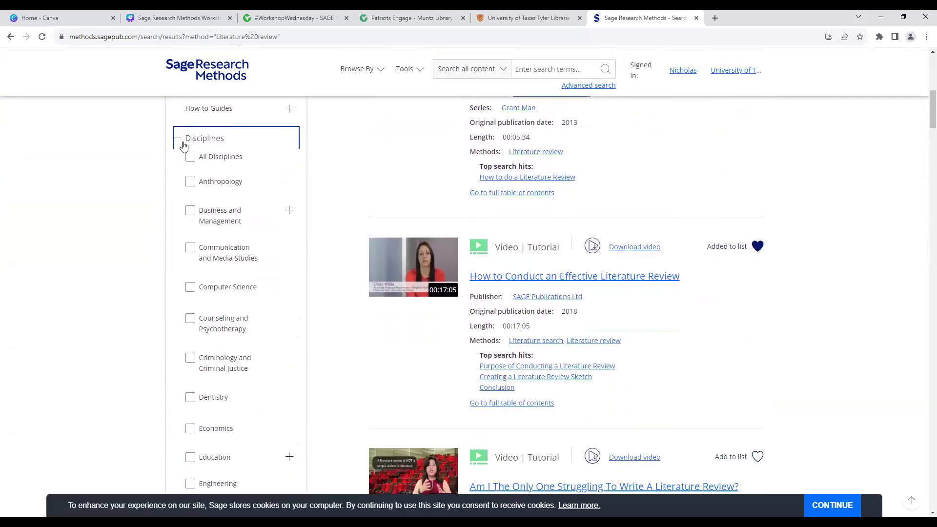
left_click(183, 141)
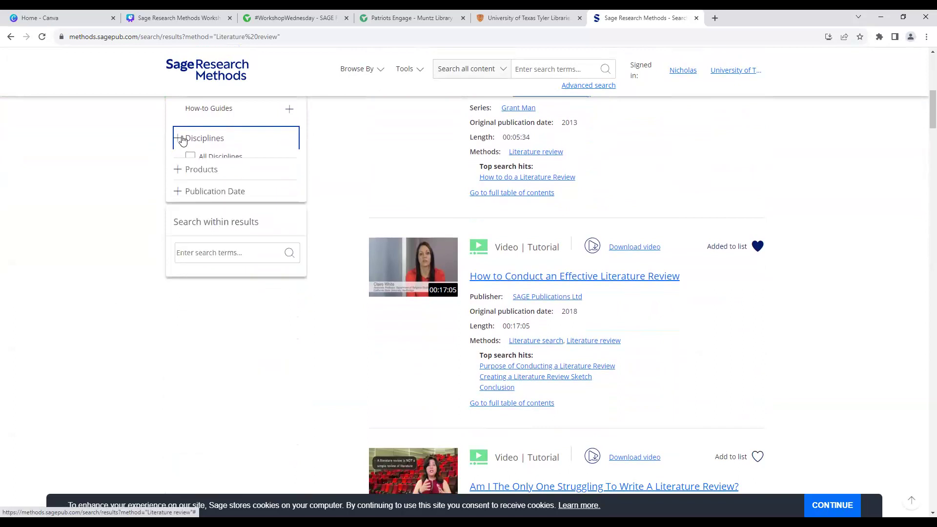
left_click(181, 161)
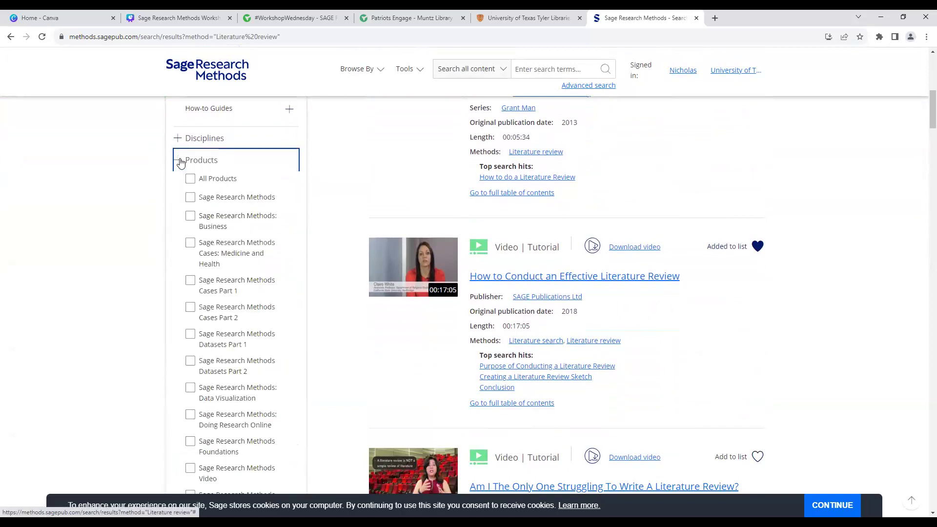
left_click(181, 161)
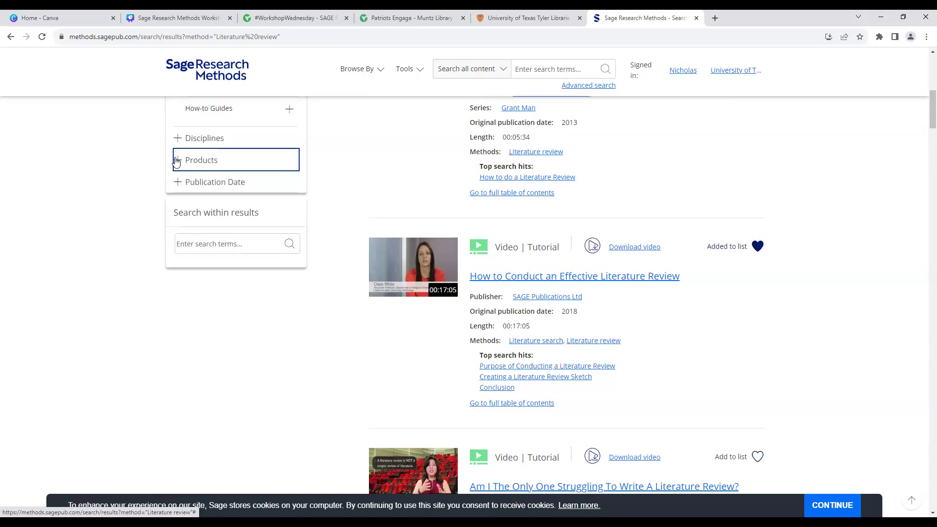
left_click(182, 183)
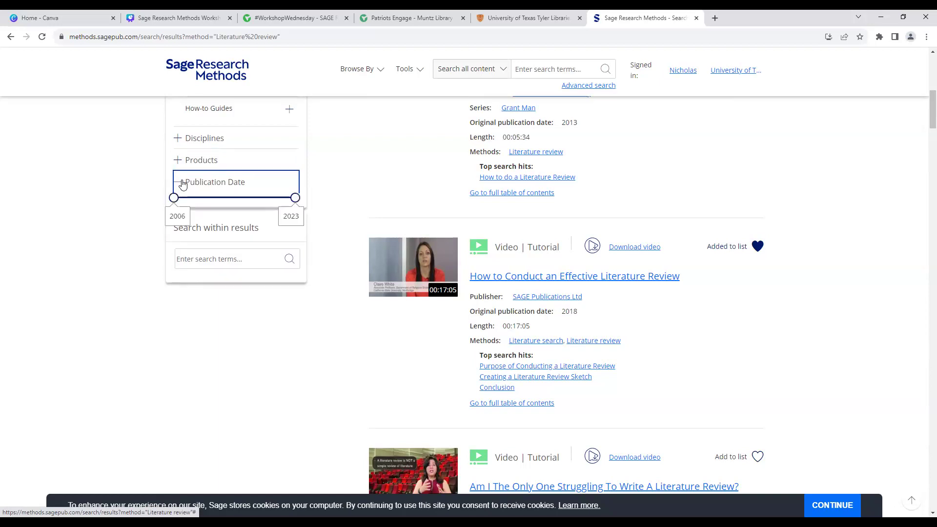
left_click(182, 184)
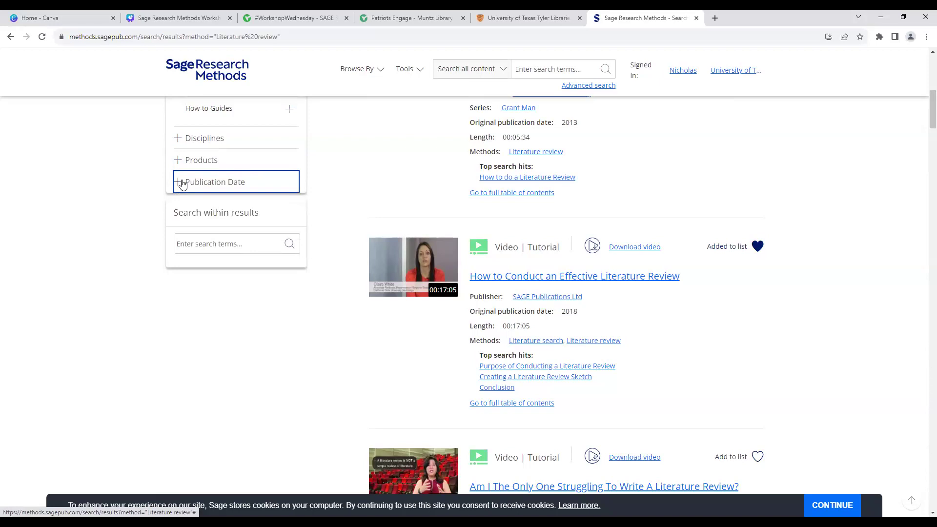
Step: Search within the results for 'bibliography', narrowing them to 21 items
left_click(200, 245)
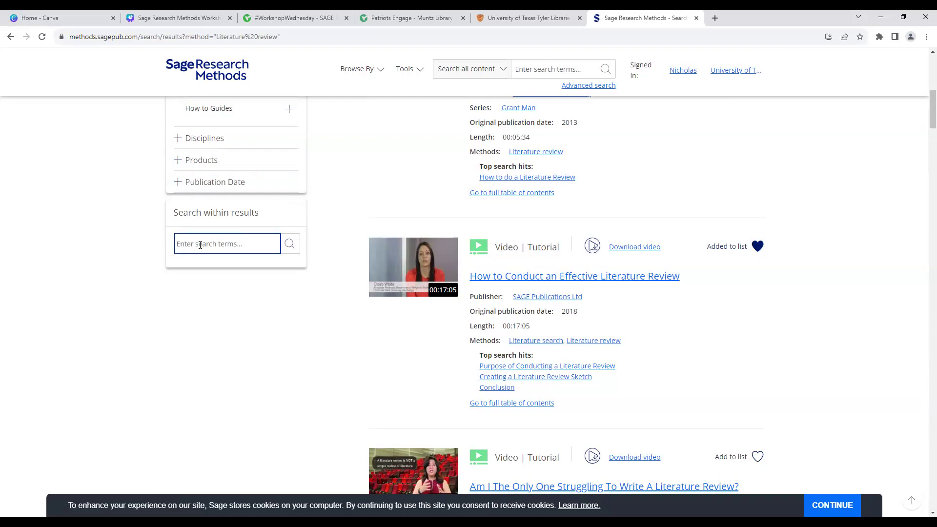
type("bilbibliography")
key("Return")
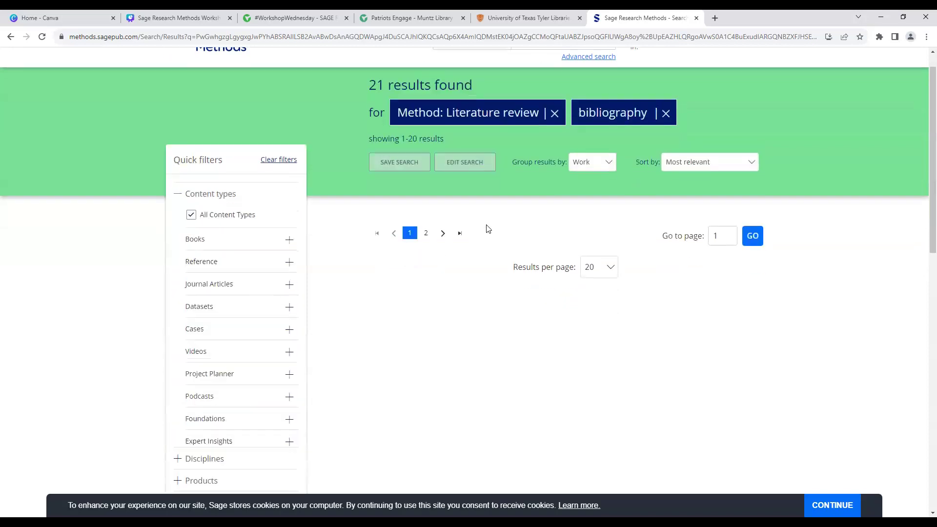
scroll(487, 229, "down", 10)
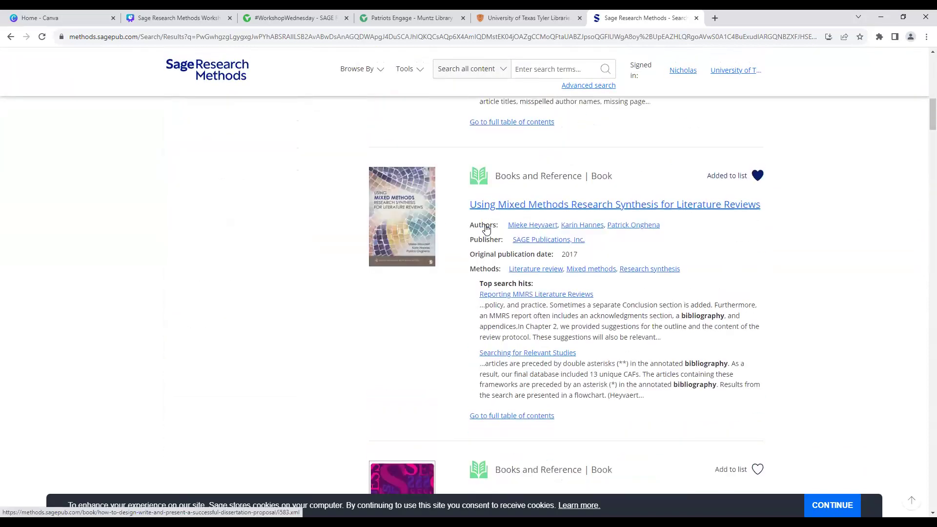
scroll(486, 227, "up", 10)
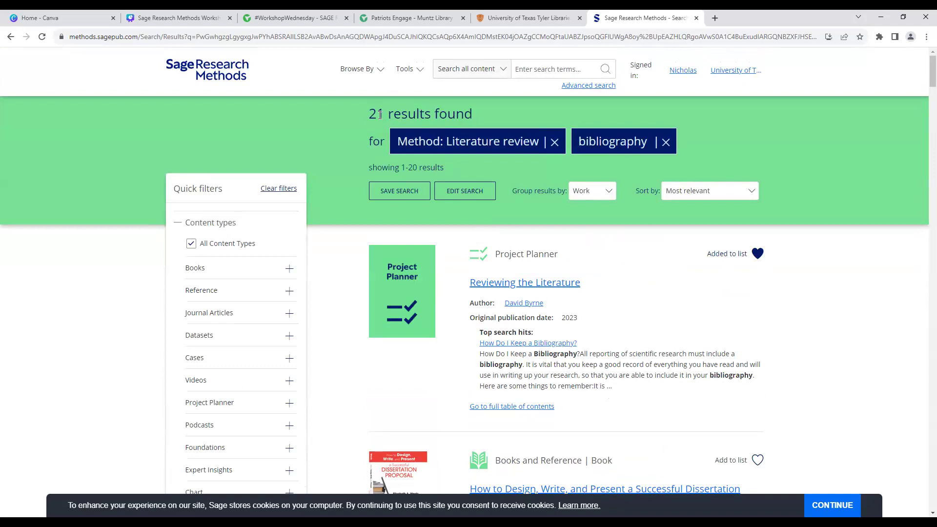
scroll(349, 195, "down", 5)
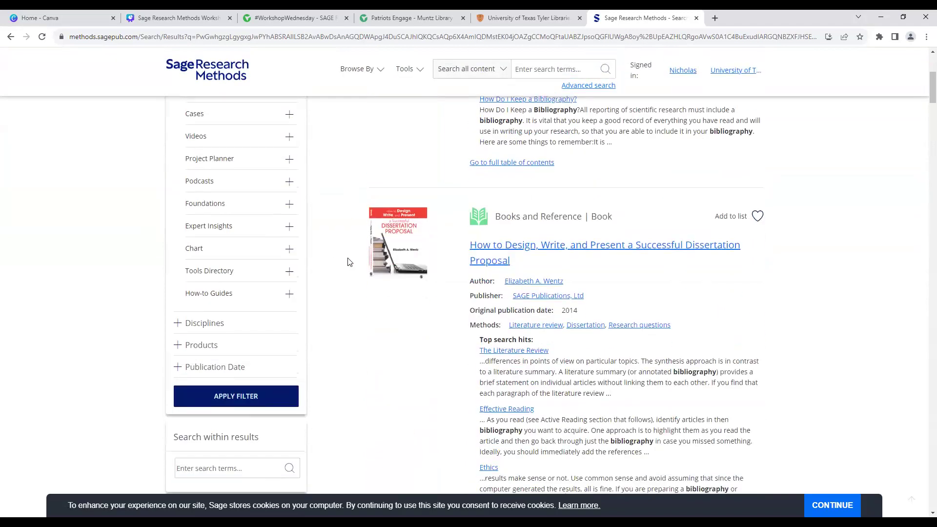
scroll(323, 329, "up", 5)
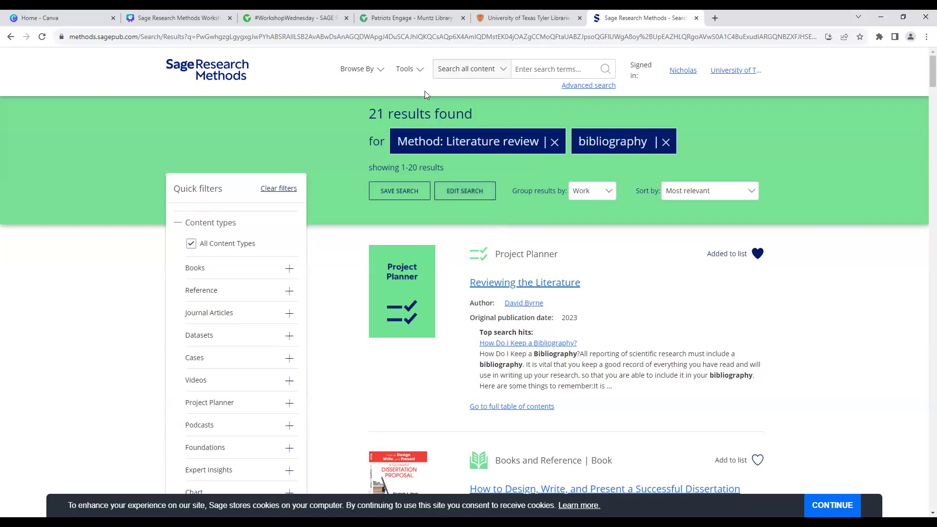
left_click(422, 73)
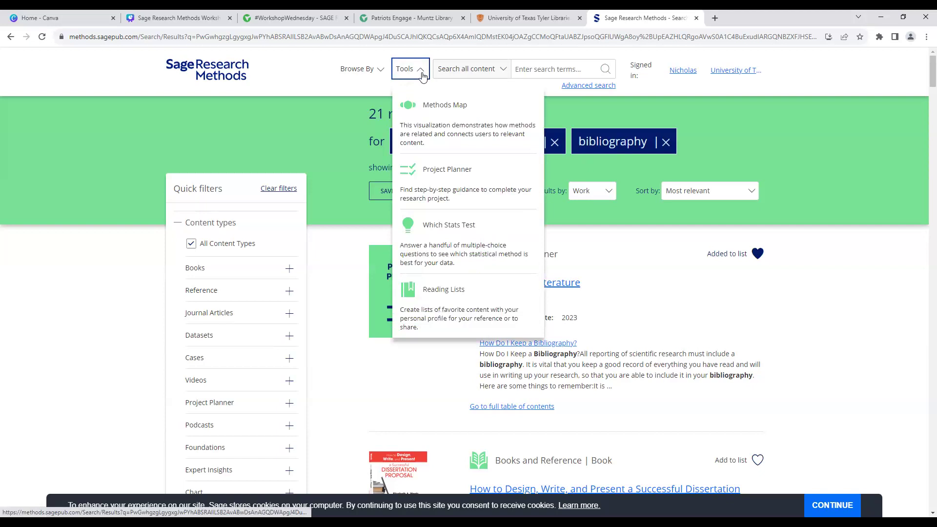
Step: Open the Project Planner from the Tools menu and scroll to its stage list
left_click(439, 174)
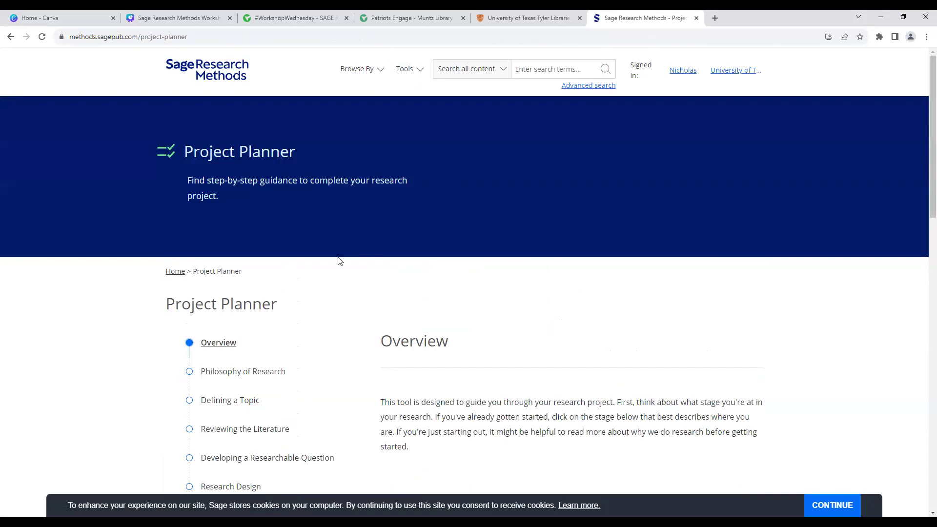
scroll(339, 262, "down", 4)
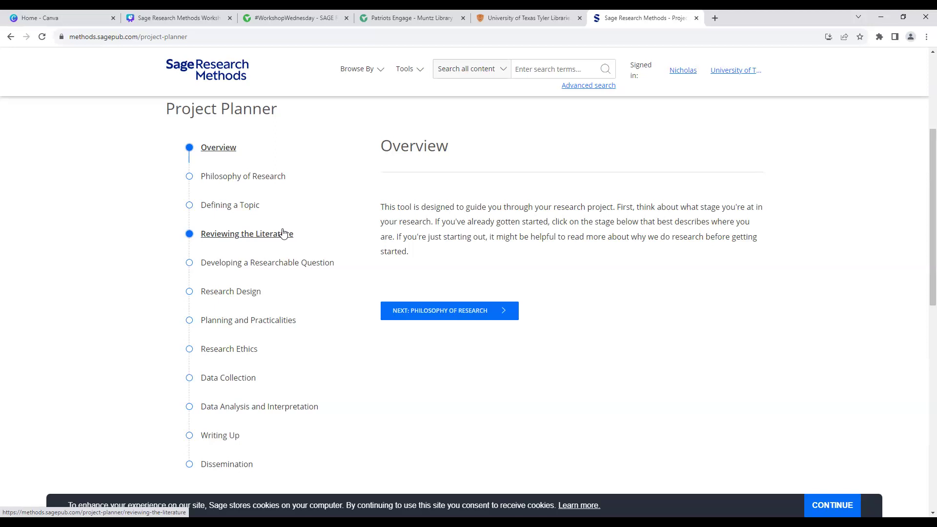
Step: Open the Reviewing the Literature stage of the Project Planner
left_click(283, 234)
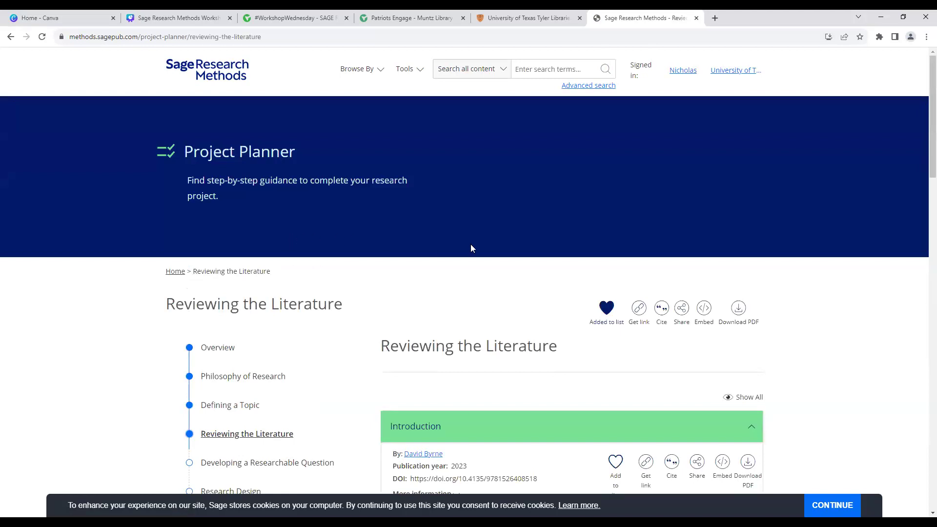
scroll(470, 244, "down", 5)
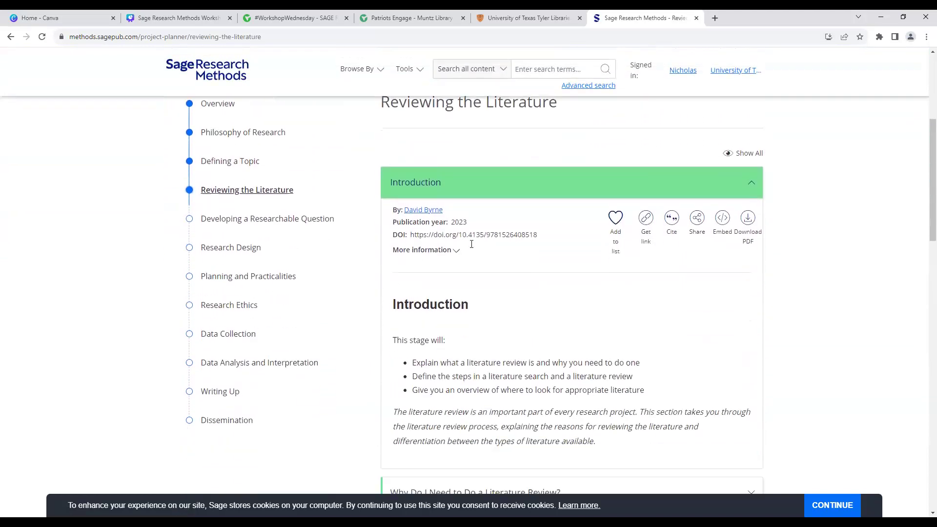
scroll(472, 249, "down", 1)
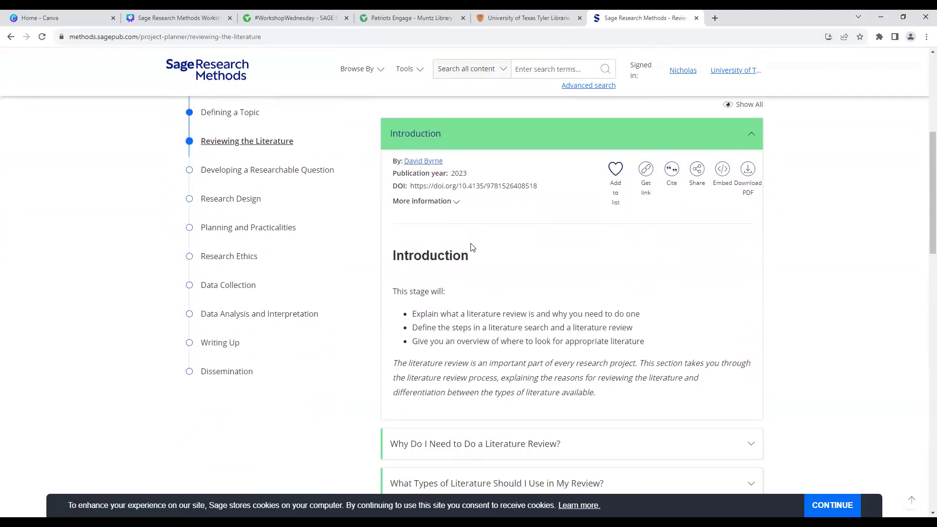
Step: Highlight the author line and the Publication year 2023 line, then scroll down
triple_click(467, 165)
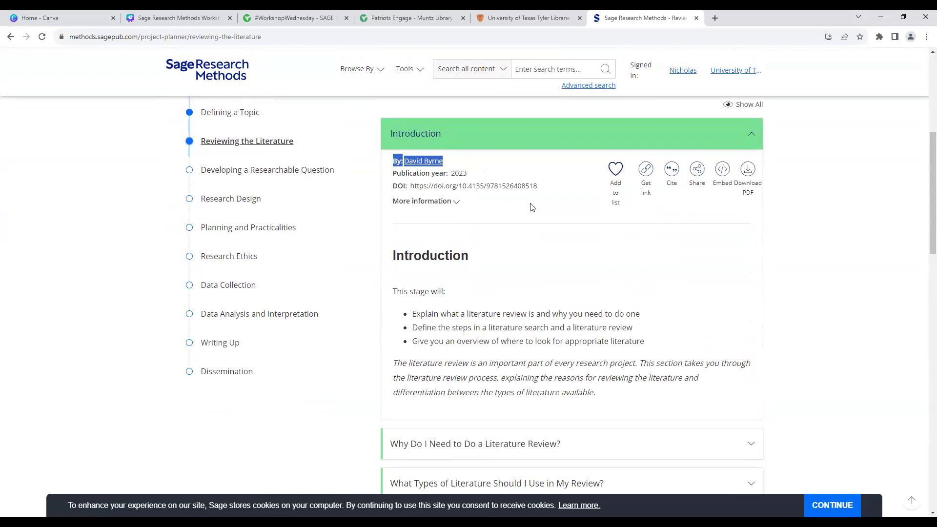
left_click(472, 175)
triple_click(472, 175)
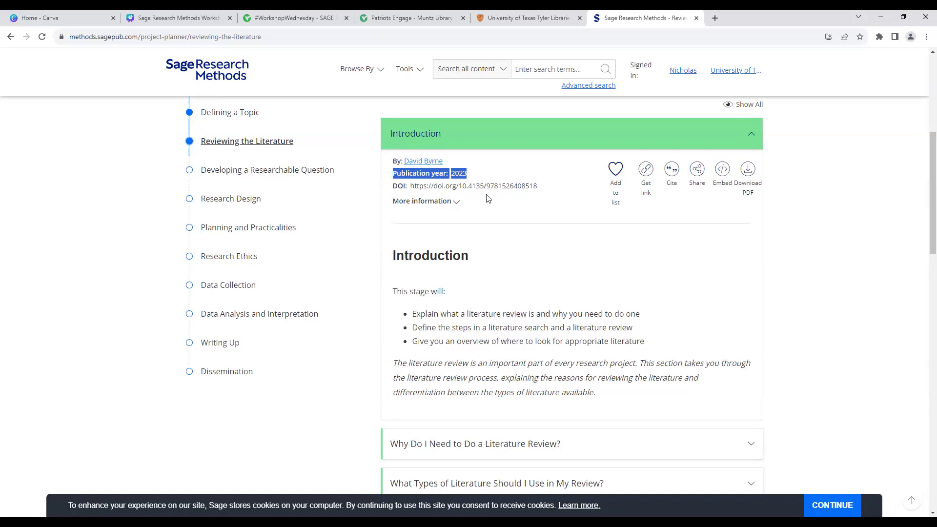
scroll(511, 247, "down", 1)
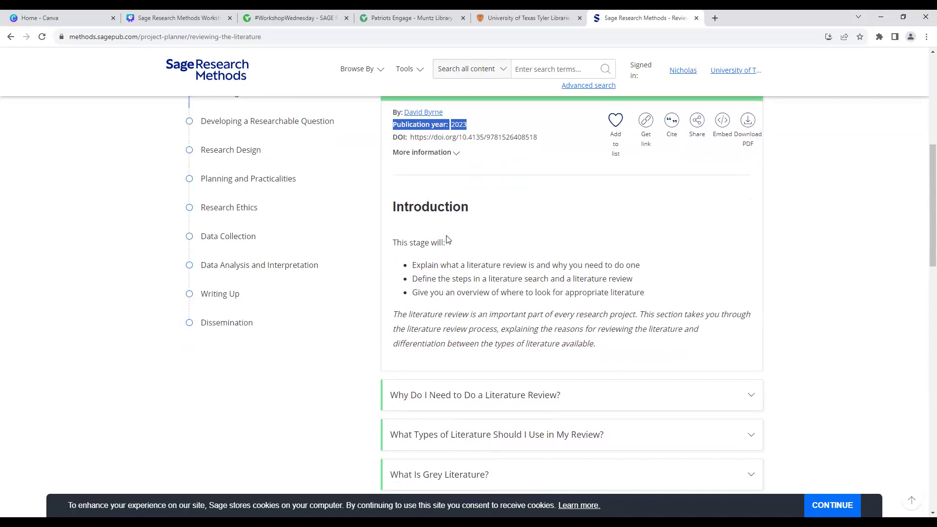
scroll(445, 239, "down", 1)
scroll(444, 239, "down", 1)
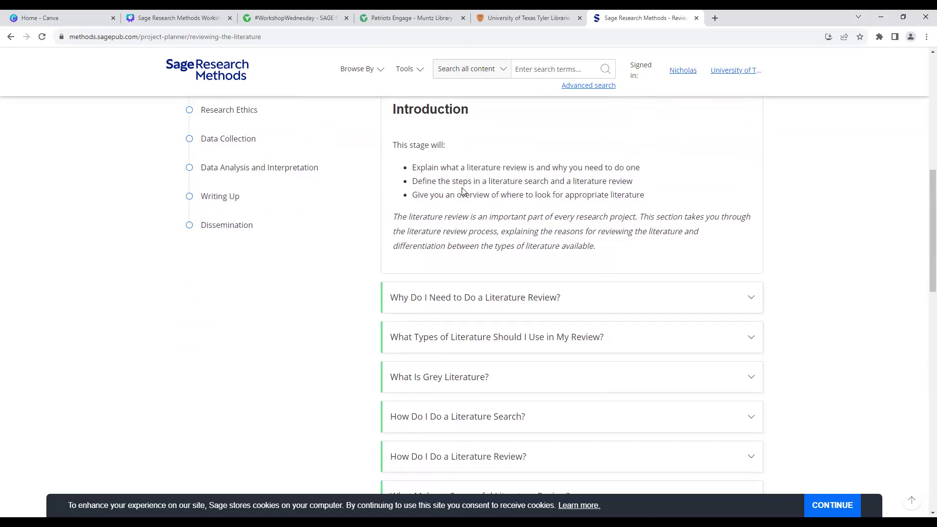
scroll(462, 191, "down", 3)
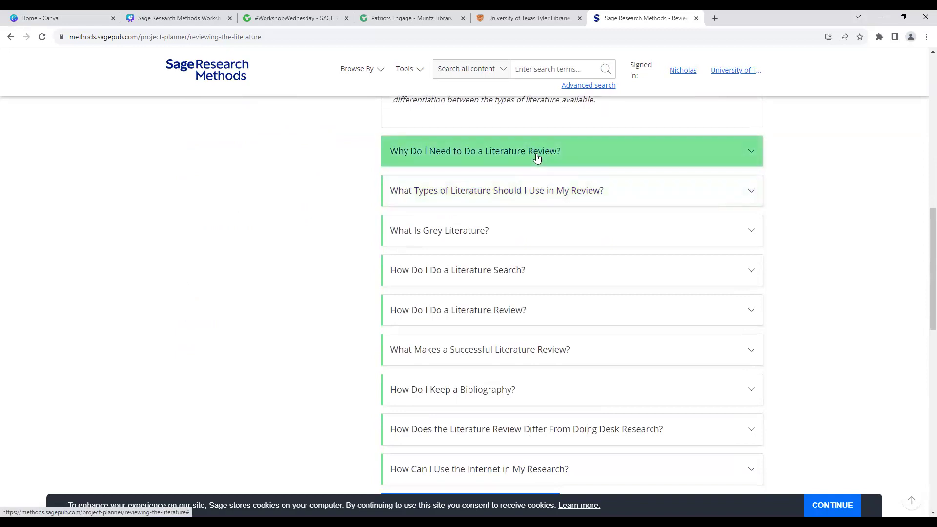
Step: Expand 'Why Do I Need to Do a Literature Review?' and show its iframe embed code
left_click(759, 152)
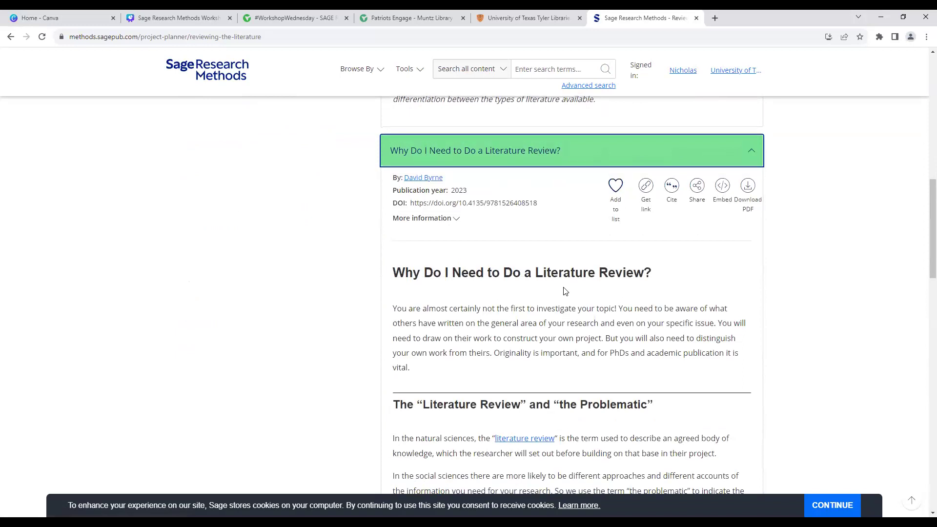
scroll(565, 291, "down", 2)
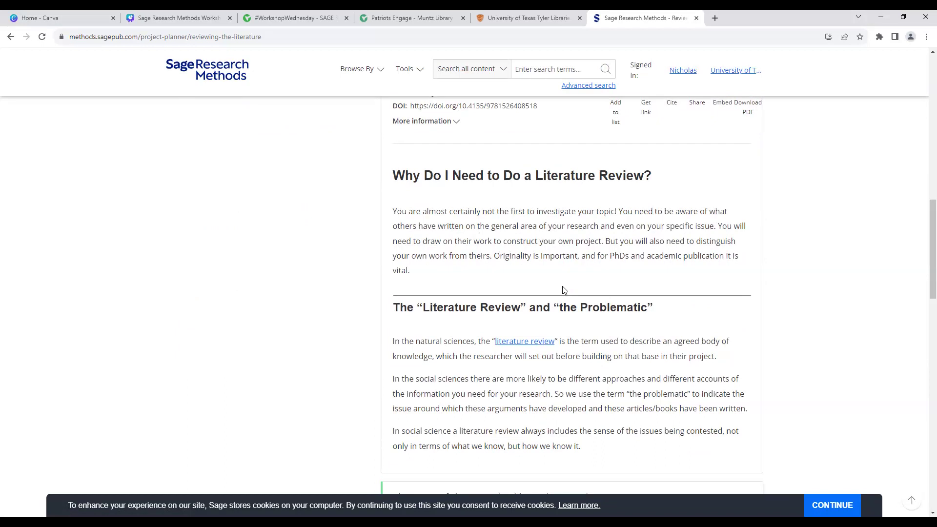
scroll(565, 291, "down", 1)
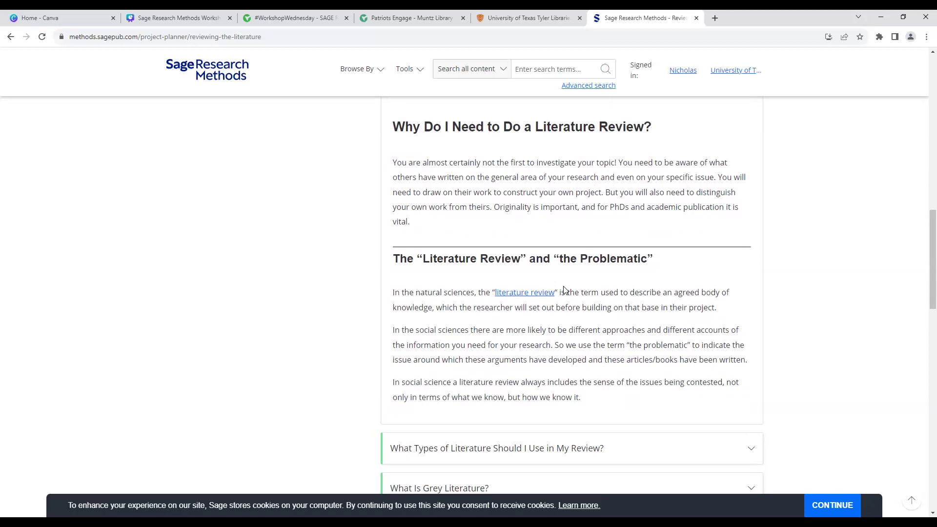
scroll(563, 290, "up", 4)
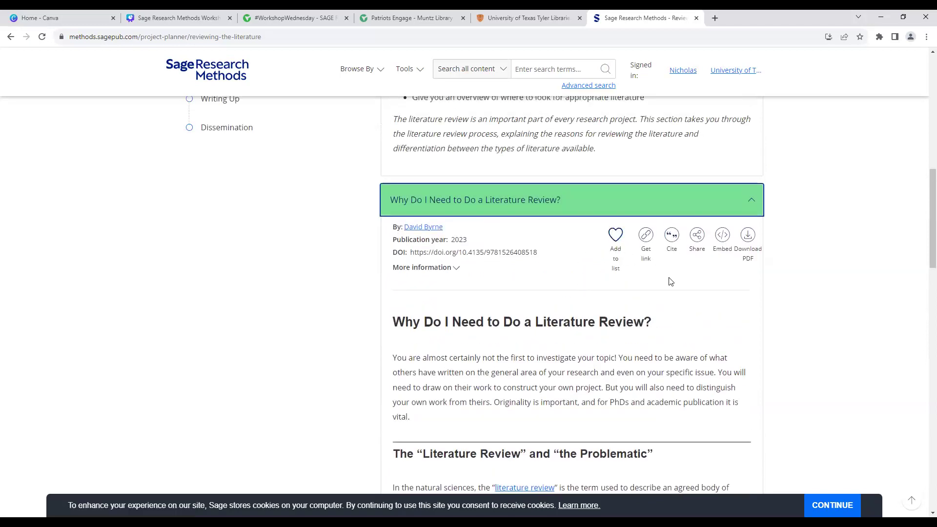
left_click(723, 236)
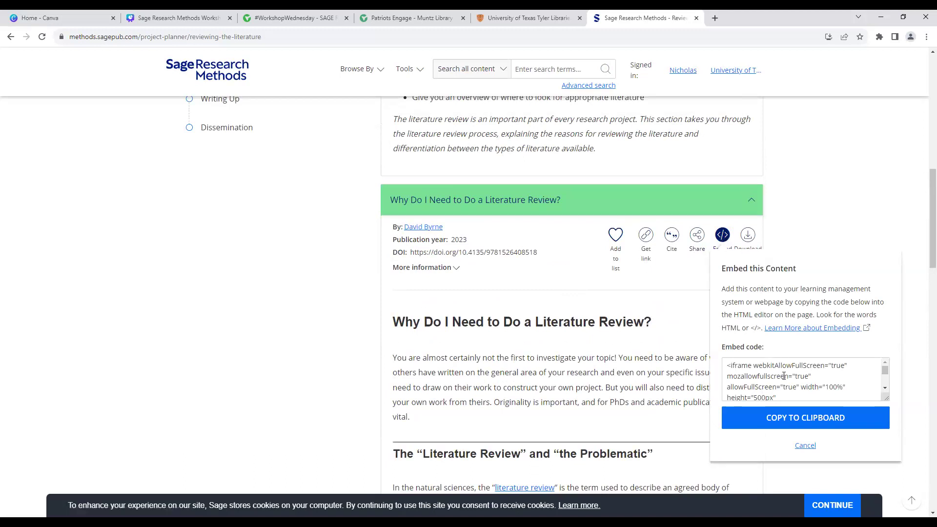
Step: Copy the embed code, close the box, and collapse 'Why Do I Need to Do a Literature Review?'
left_click(802, 422)
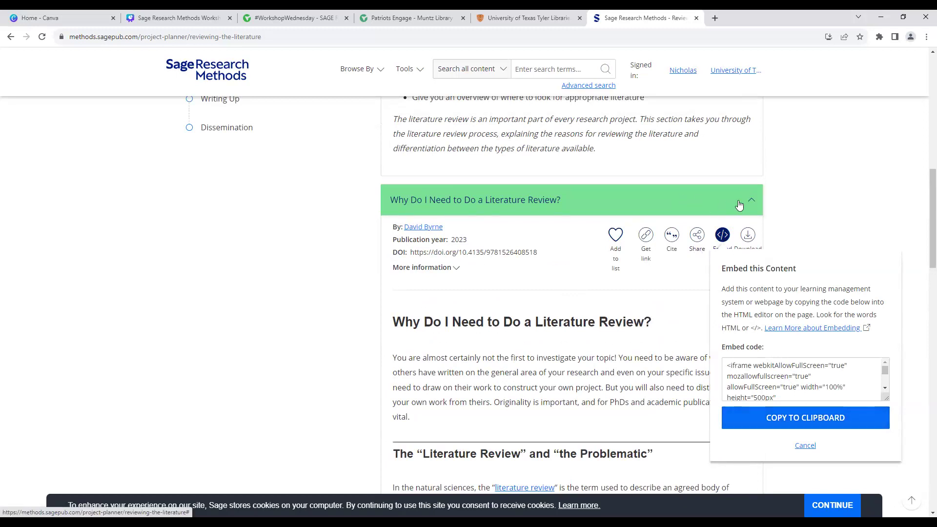
left_click(778, 201)
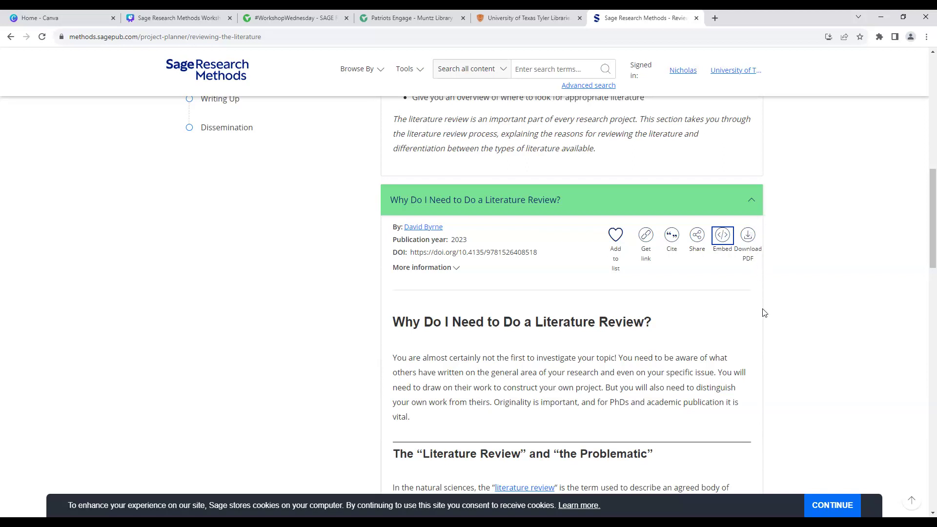
scroll(764, 307, "down", 3)
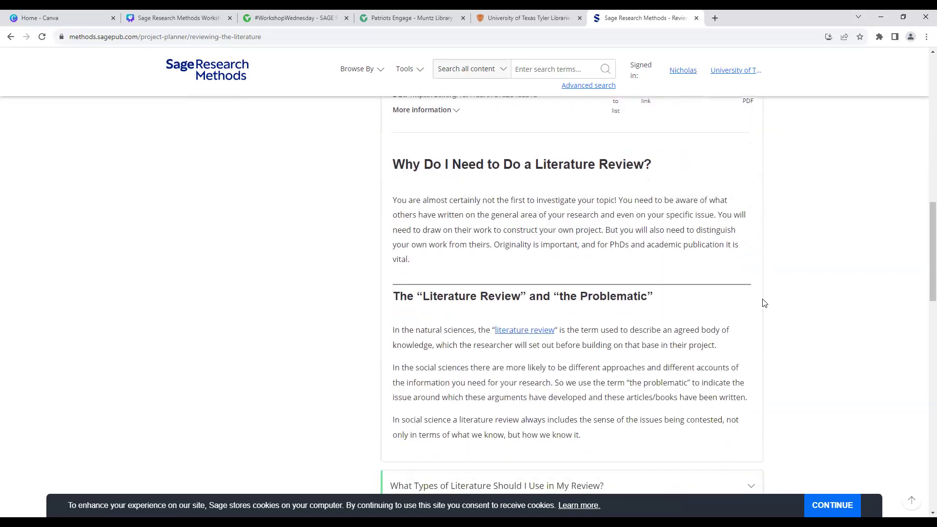
scroll(764, 304, "up", 1)
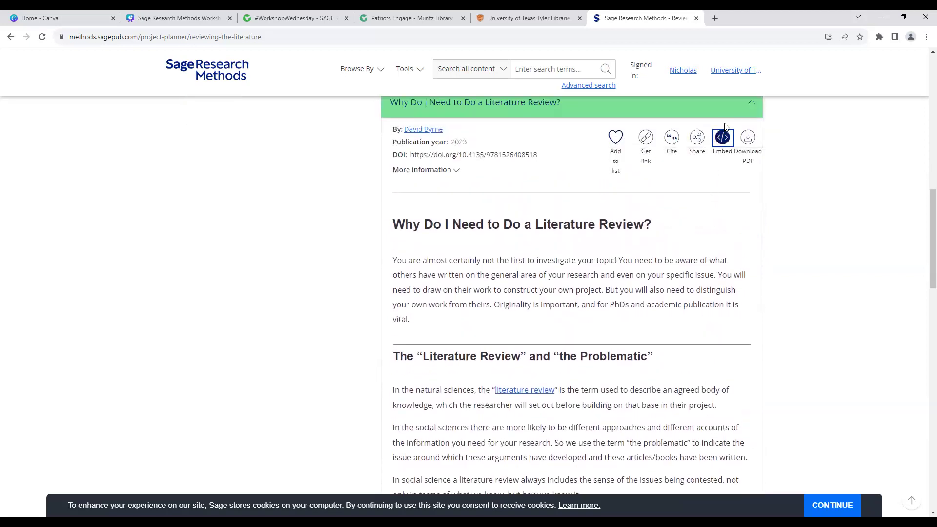
left_click(750, 106)
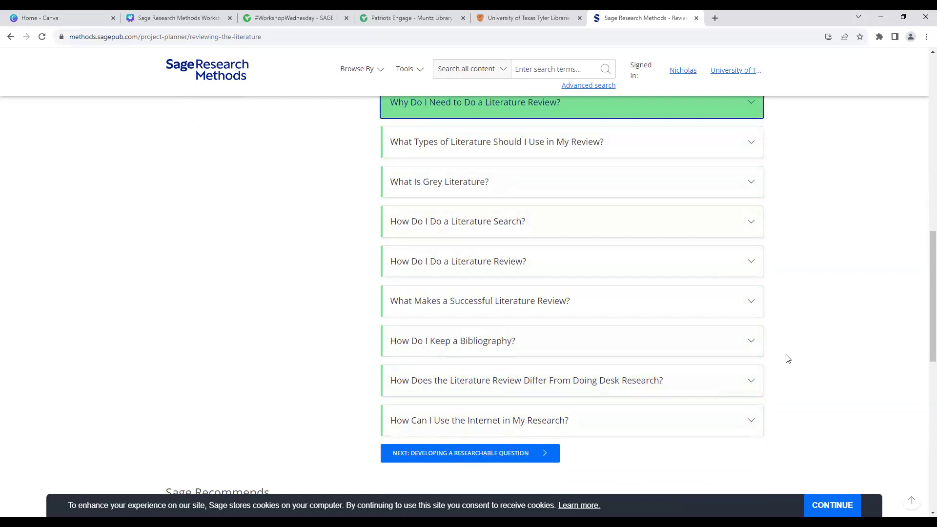
Step: Expand 'What Is Grey Literature?' and scroll down through it
left_click(759, 189)
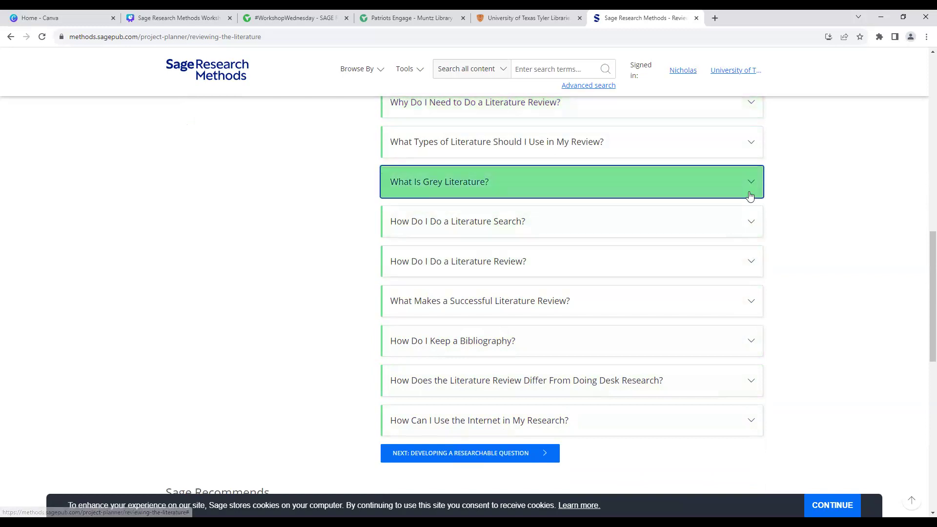
left_click(751, 183)
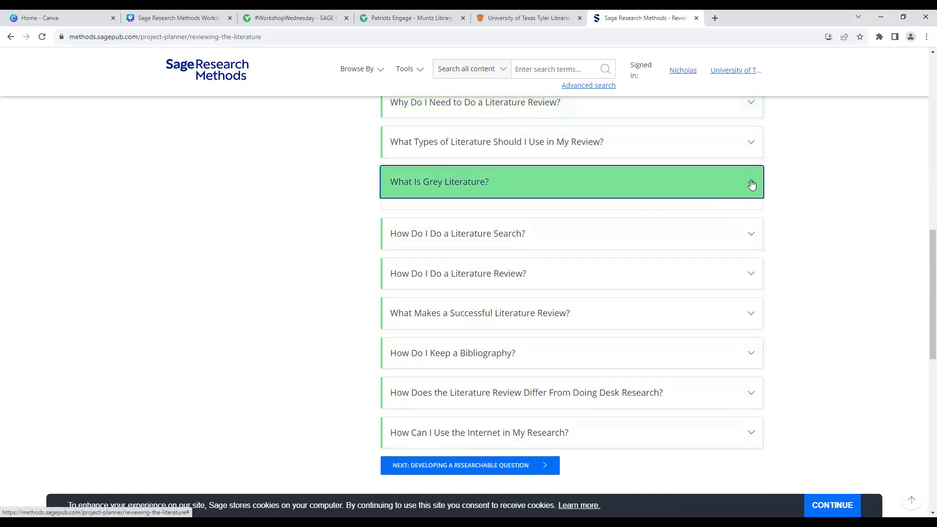
left_click(751, 184)
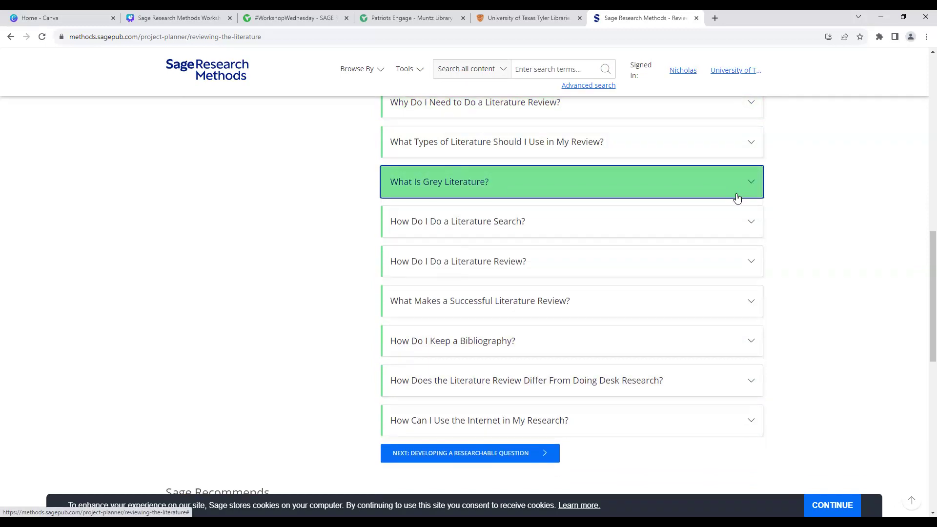
left_click(750, 182)
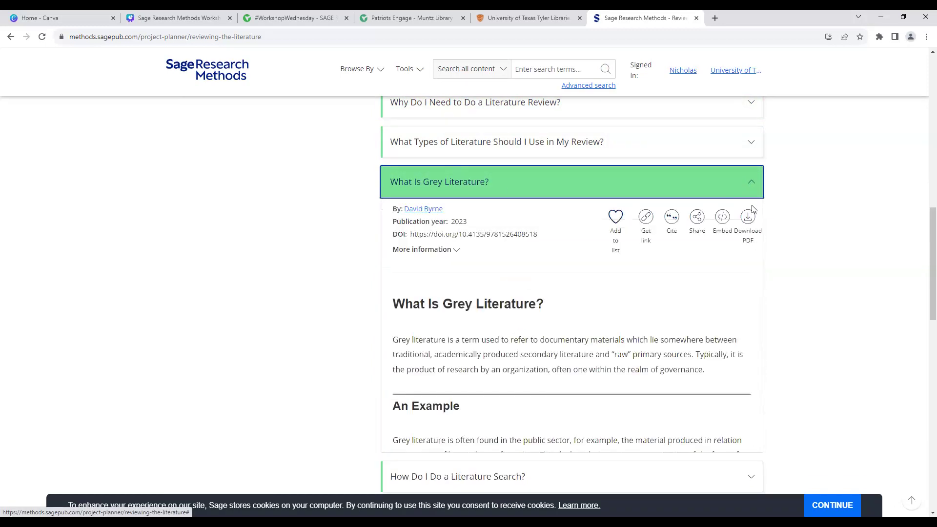
scroll(673, 313, "down", 1)
scroll(673, 312, "down", 8)
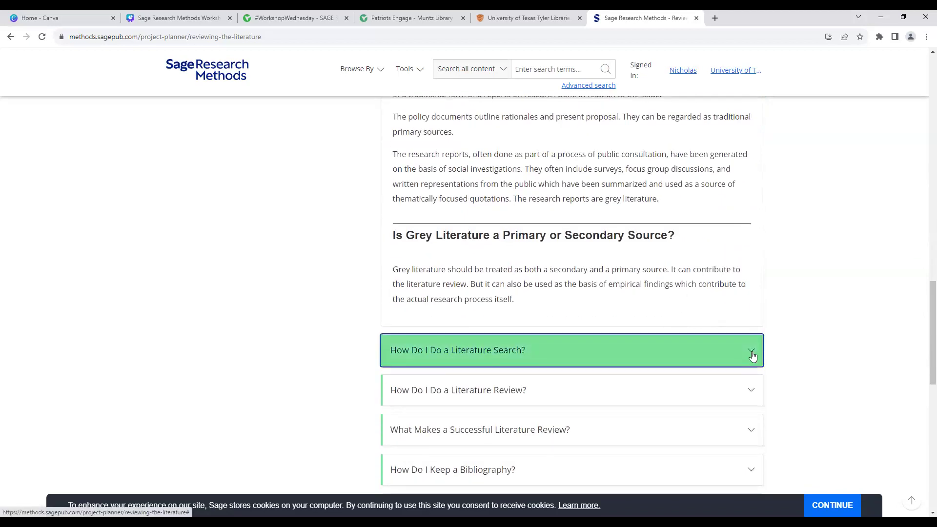
Step: Leave 'How Do I Do a Literature Search?' expanded
left_click(754, 355)
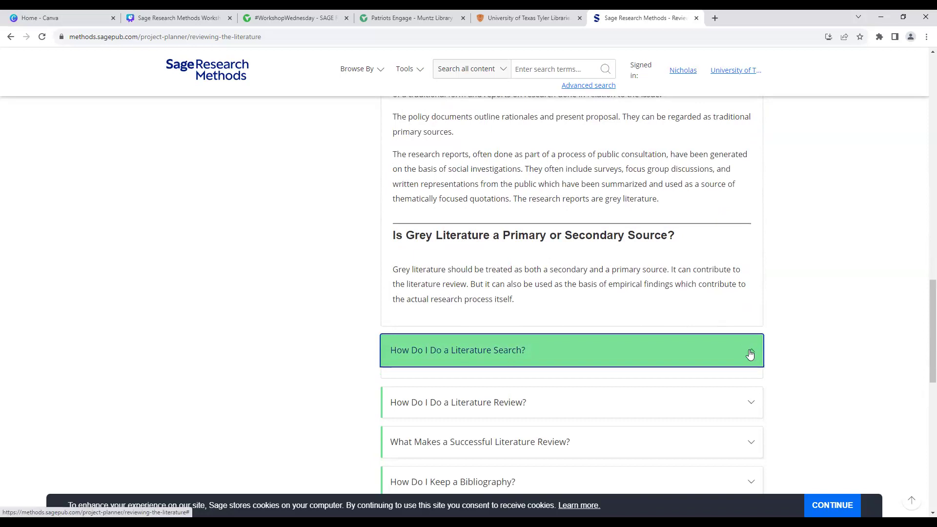
left_click(750, 355)
left_click(759, 355)
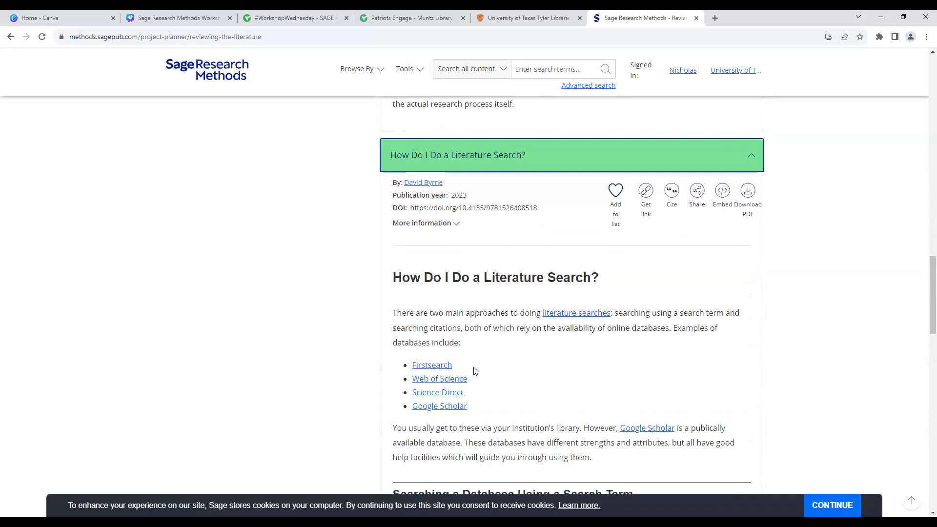
Step: Open the Literature search Methods Map entry in a new tab and scroll to its narrower terms
left_click(560, 313)
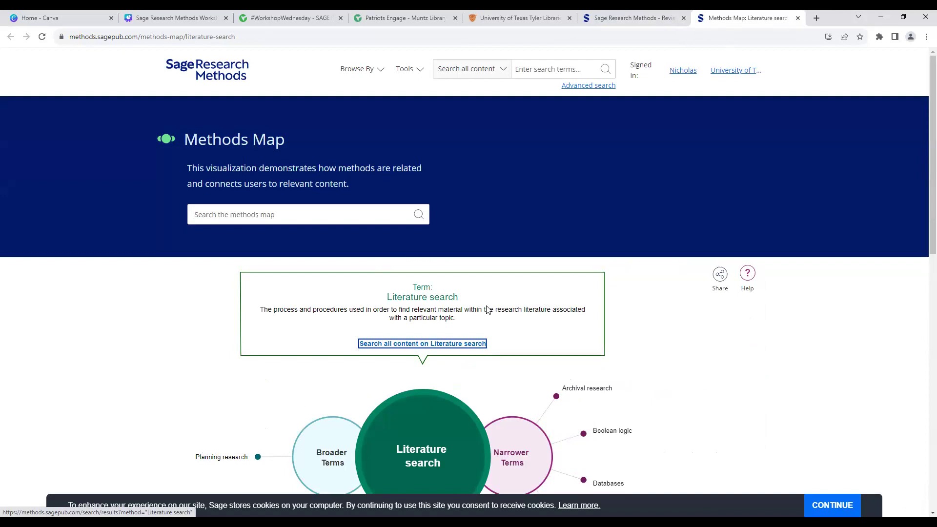
scroll(486, 309, "down", 2)
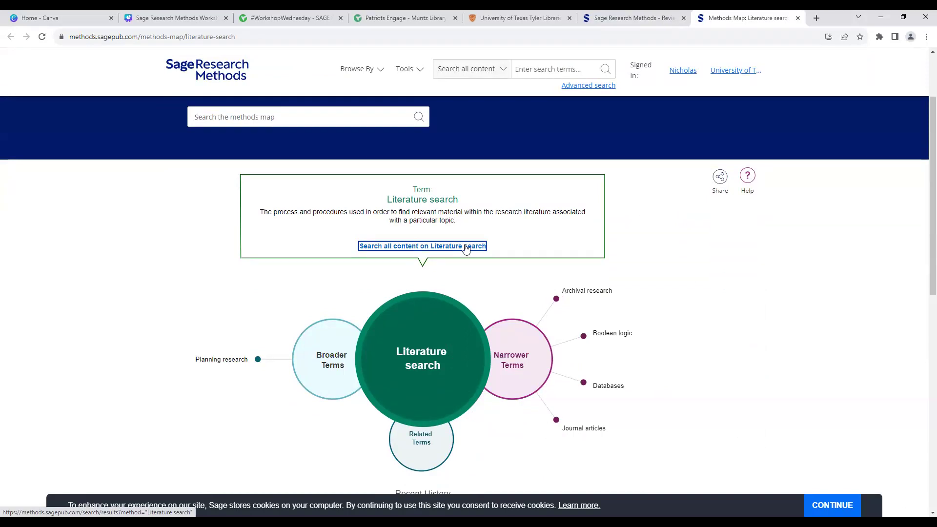
left_click(415, 72)
Step: Open the Project Planner and review its stages from Philosophy of Research through Dissemination
left_click(444, 169)
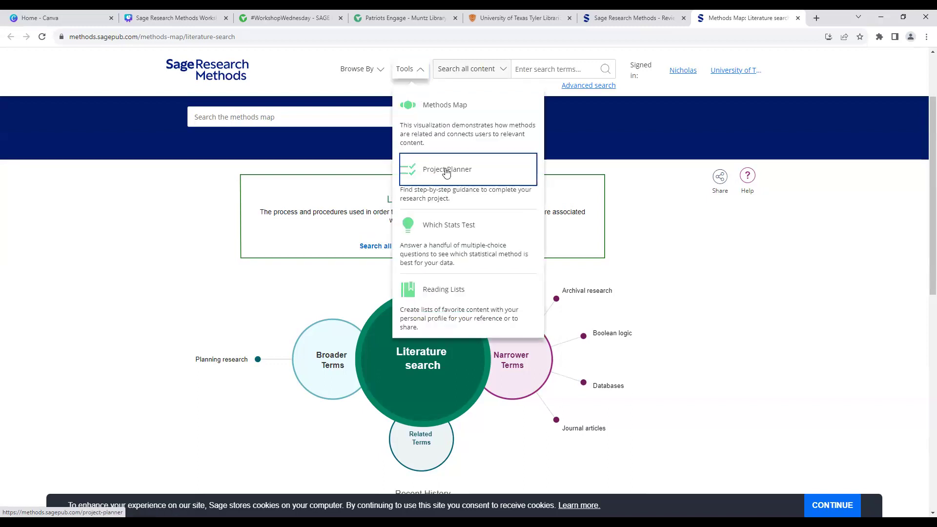
scroll(266, 295, "down", 3)
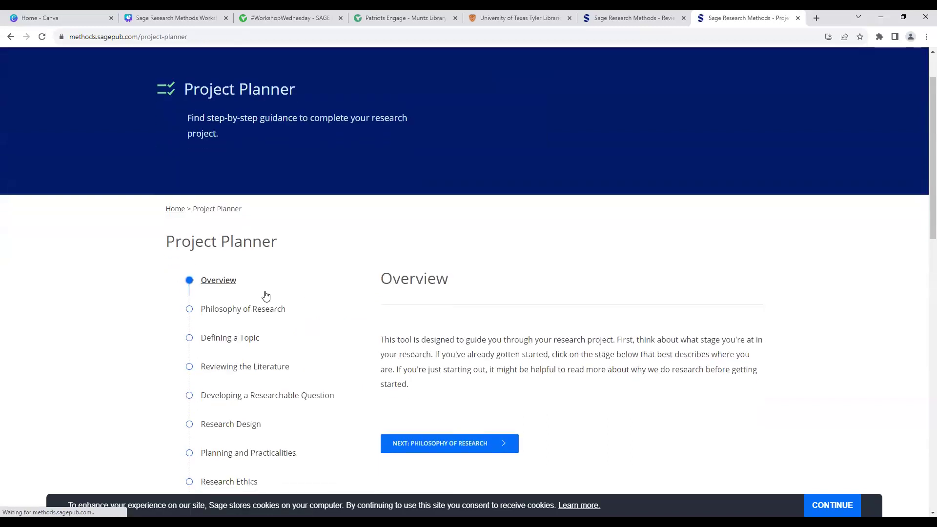
scroll(266, 295, "down", 1)
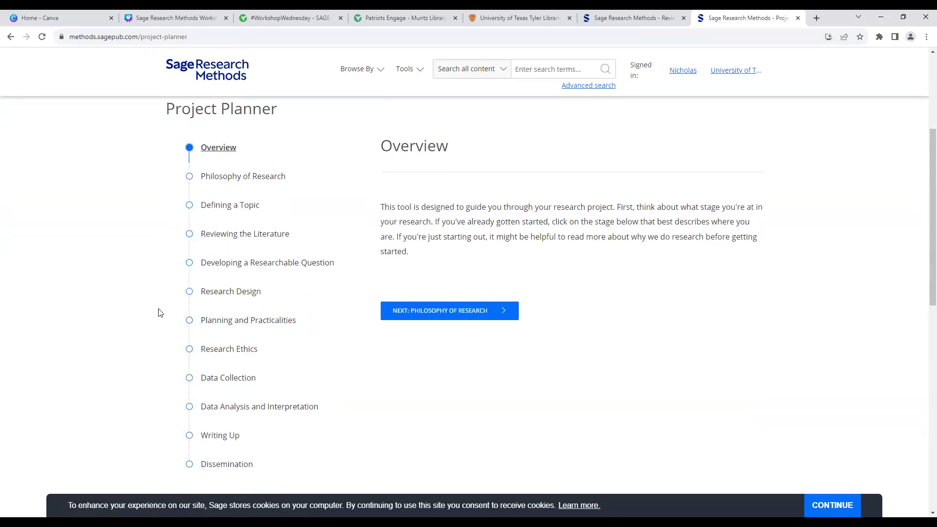
scroll(158, 312, "up", 4)
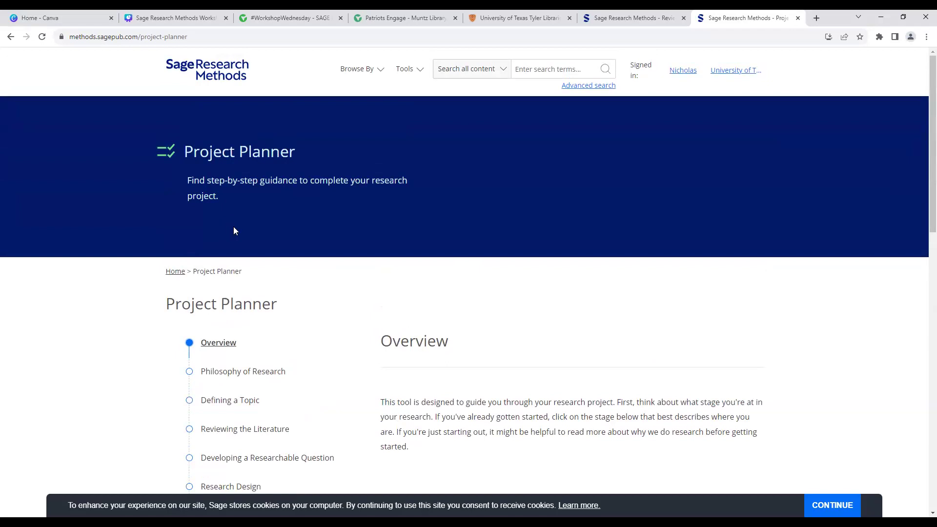
left_click(409, 71)
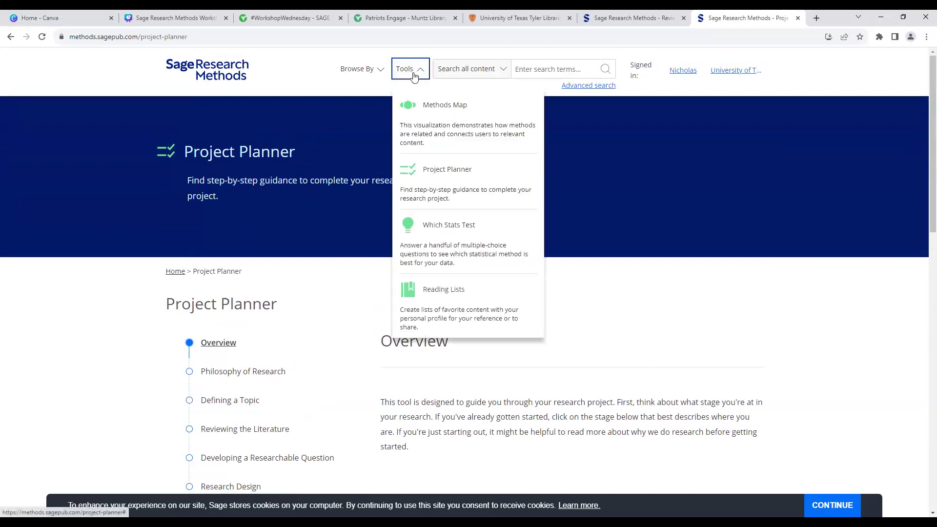
Step: Open the Which Stats Test questionnaire at Question 1 on the purpose of your analysis
left_click(446, 230)
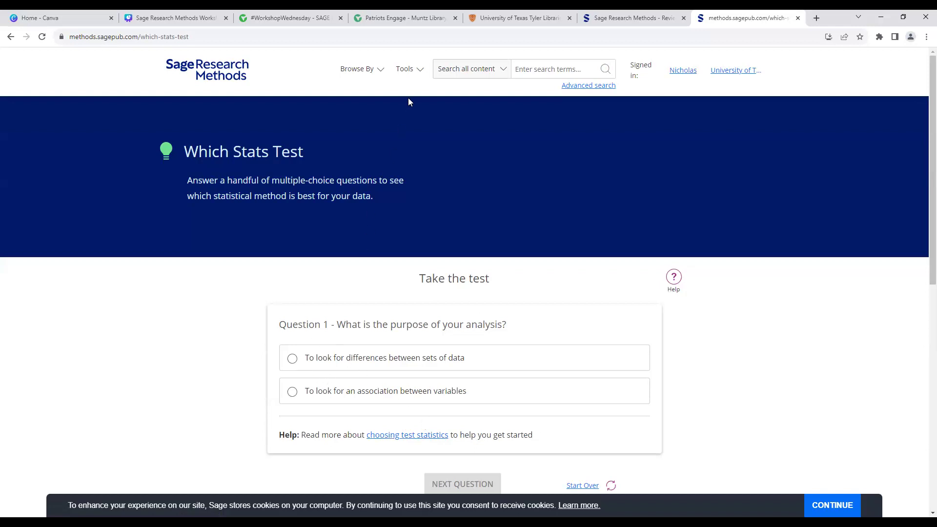
left_click(406, 69)
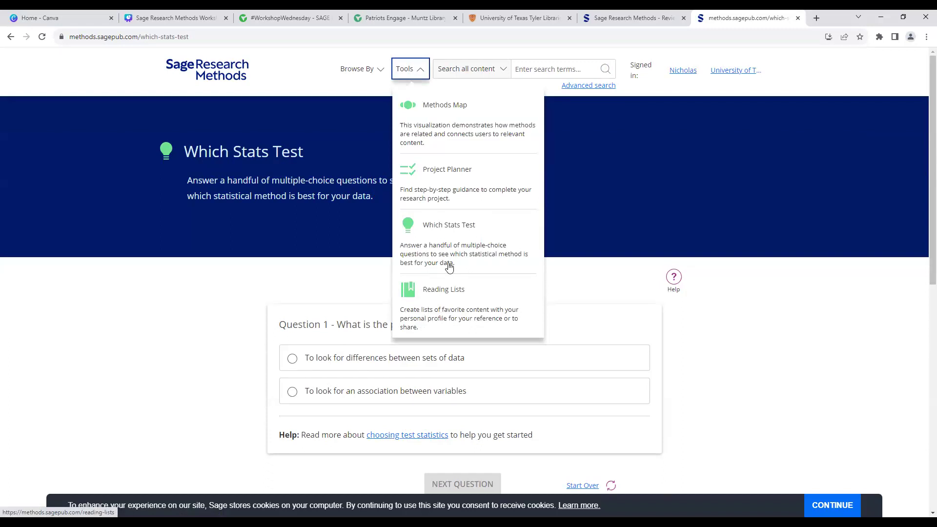
Step: Visit the Reading Lists tool page, then go to your own profile through the account menu
left_click(450, 295)
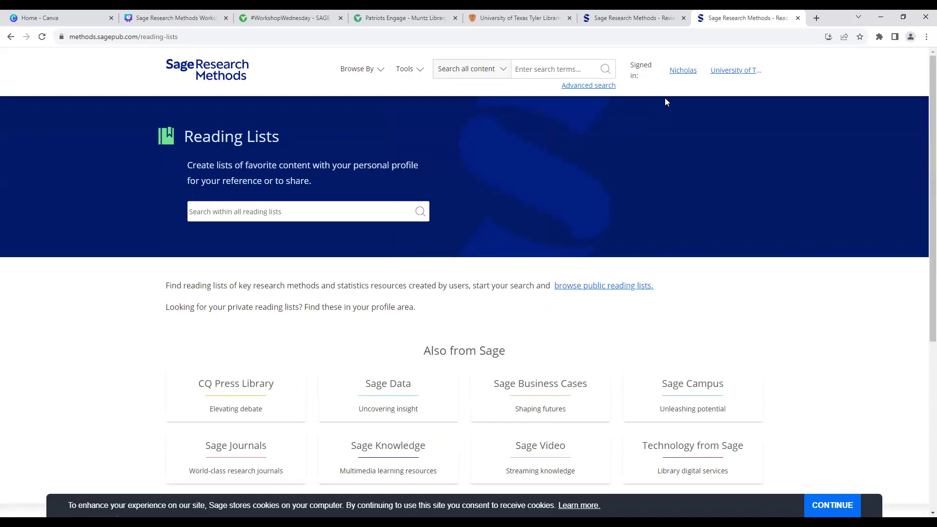
left_click(672, 74)
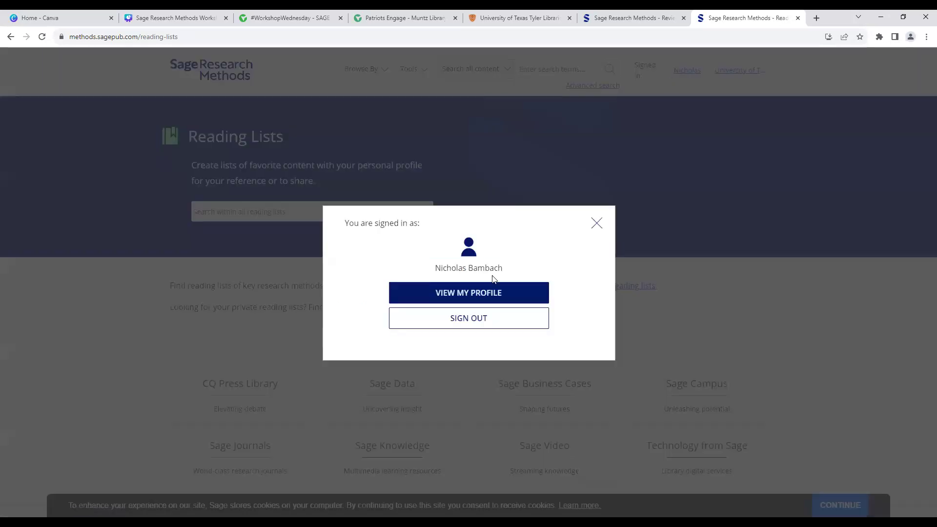
left_click(492, 296)
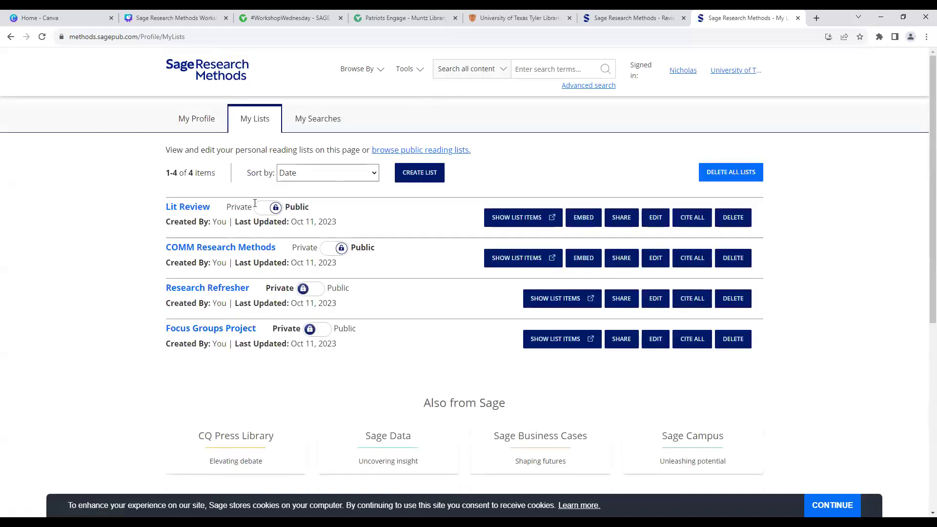
Step: Open the five-item Lit Review reading list and show its Share options
left_click(205, 212)
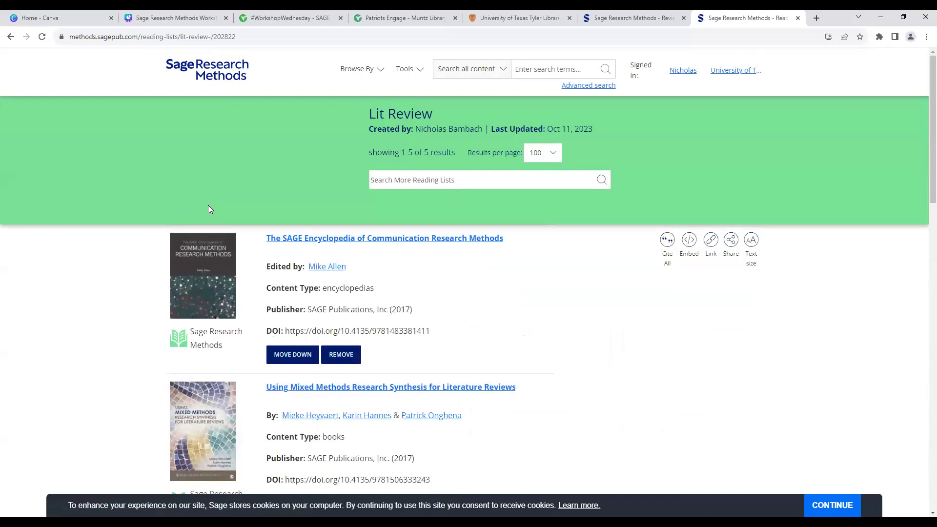
scroll(356, 145, "down", 1)
scroll(372, 212, "up", 1)
left_click(732, 241)
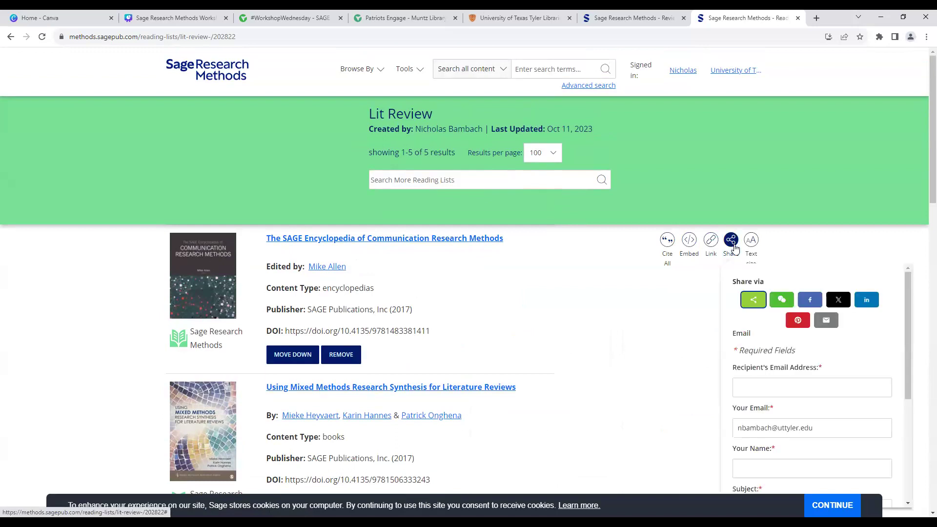
Step: Look through the Lit Review Share panel's email form, try the social share button, then dismiss the panel
scroll(758, 364, "down", 1)
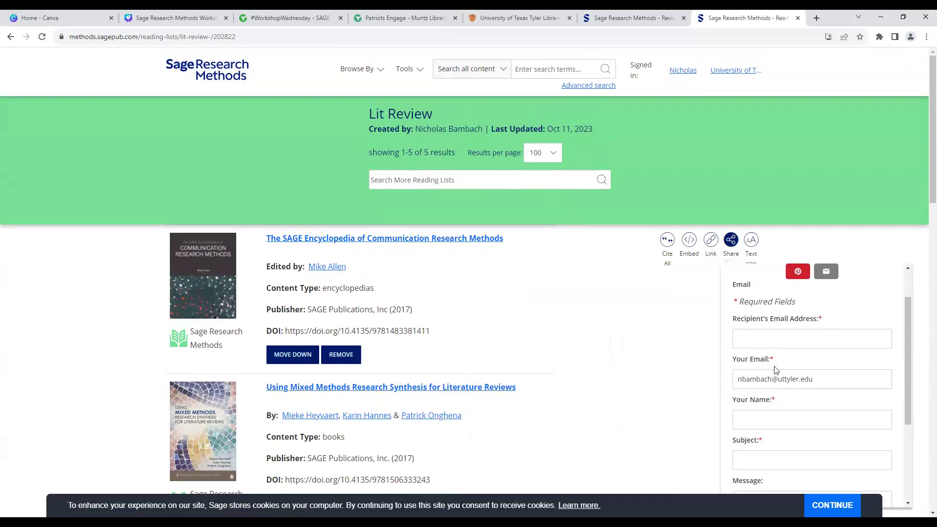
scroll(775, 366, "down", 1)
scroll(775, 365, "down", 1)
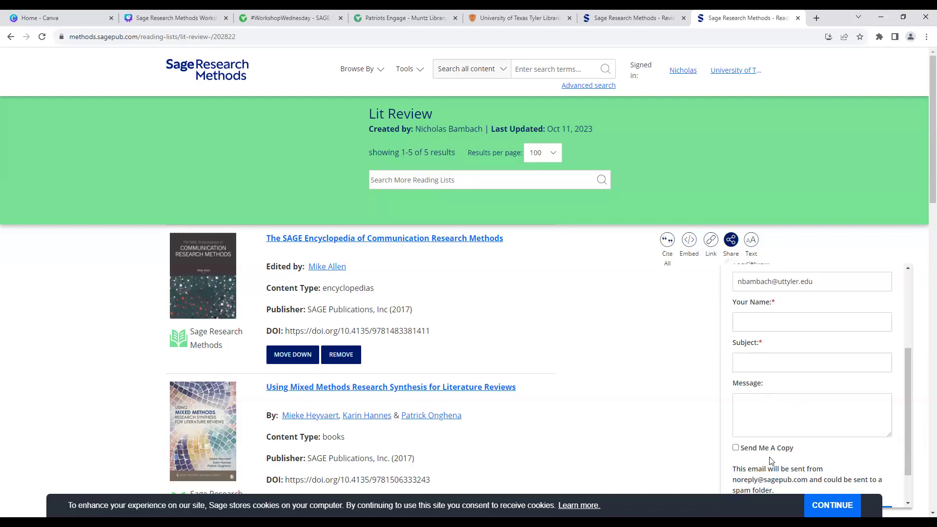
scroll(779, 449, "down", 1)
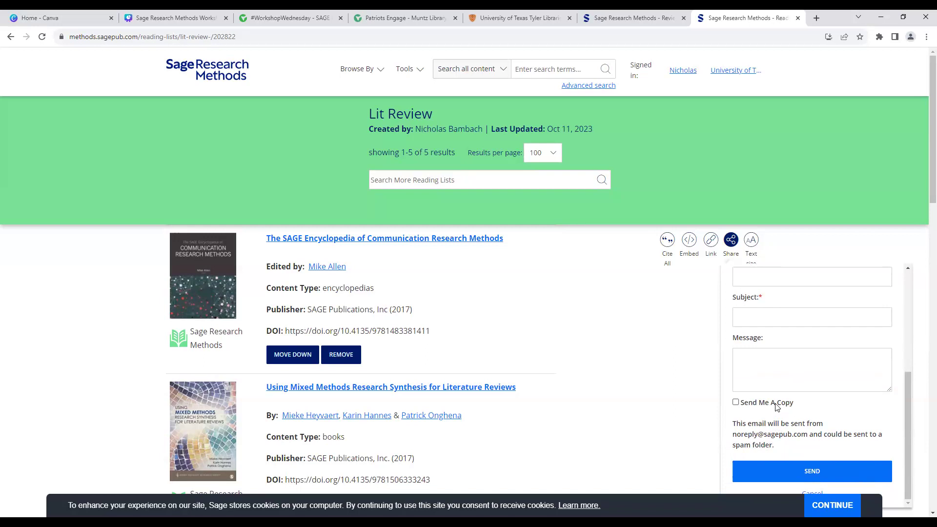
scroll(764, 406, "up", 5)
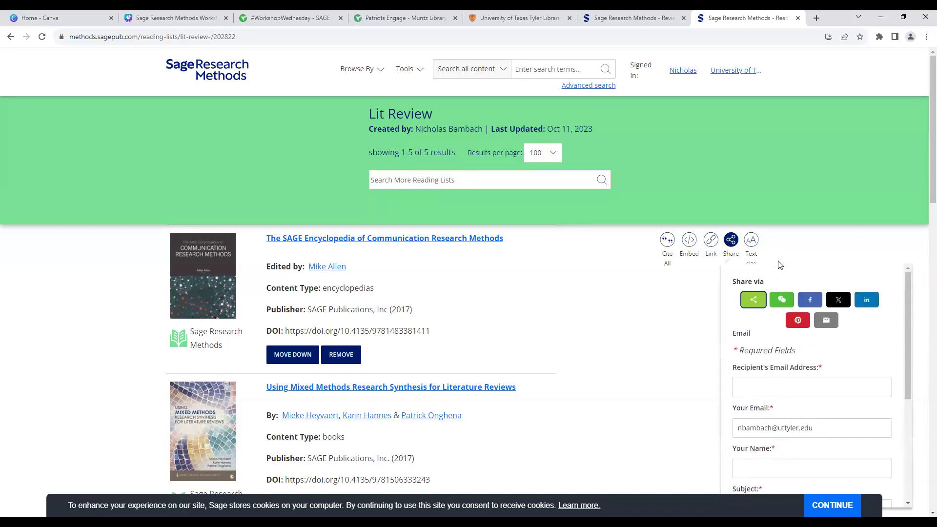
left_click(783, 300)
left_click(687, 300)
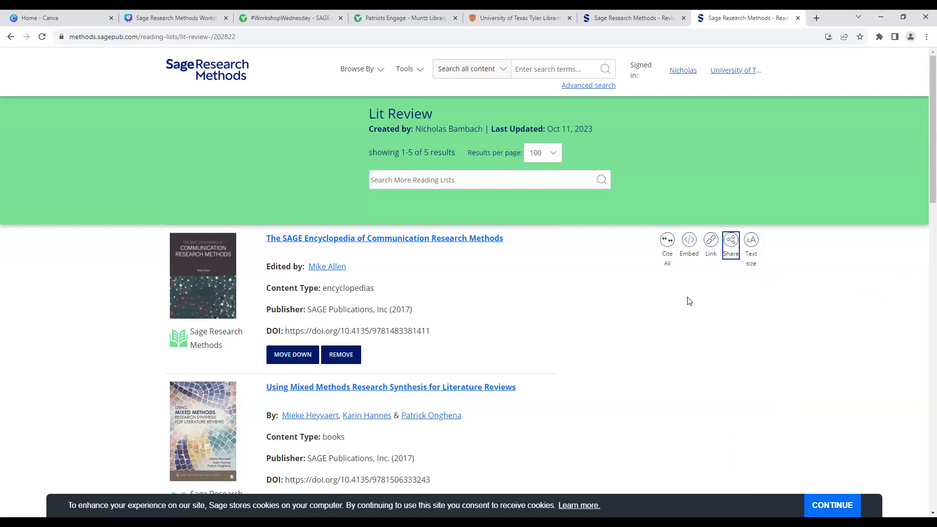
Step: Try Large and Small text sizes on the Lit Review list, settling on Medium
left_click(750, 240)
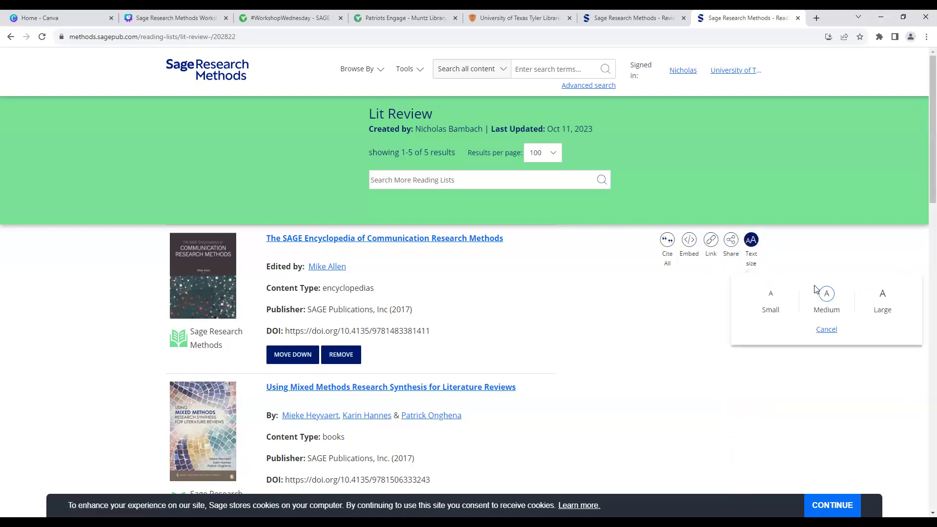
left_click(881, 306)
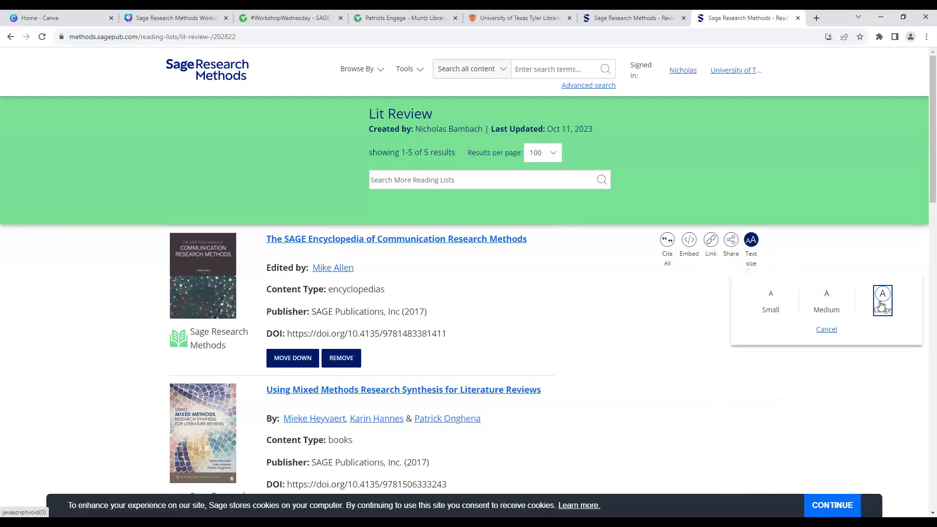
left_click(832, 304)
left_click(781, 303)
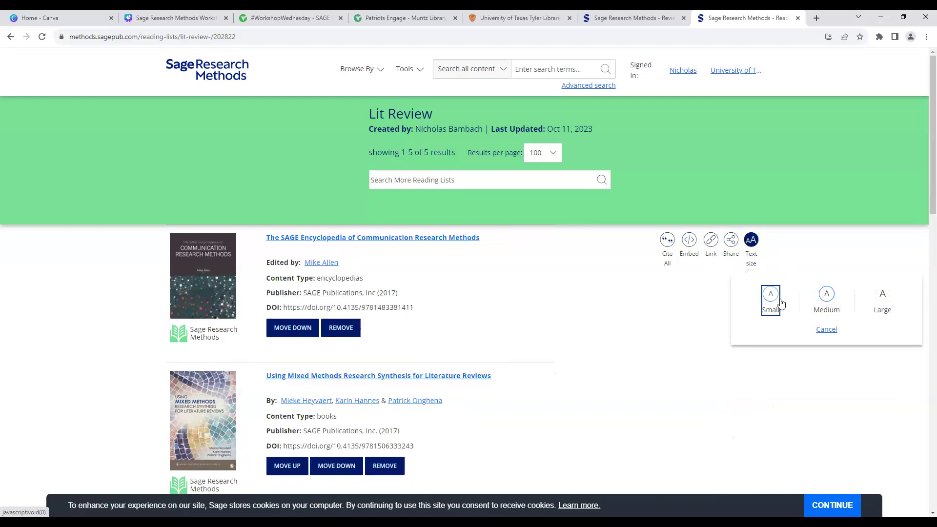
left_click(816, 303)
left_click(781, 304)
left_click(883, 299)
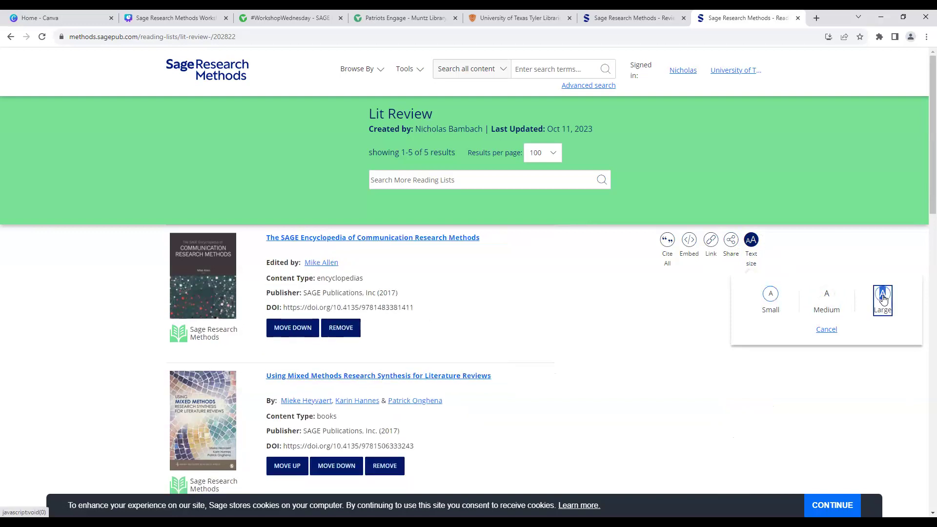
left_click(828, 300)
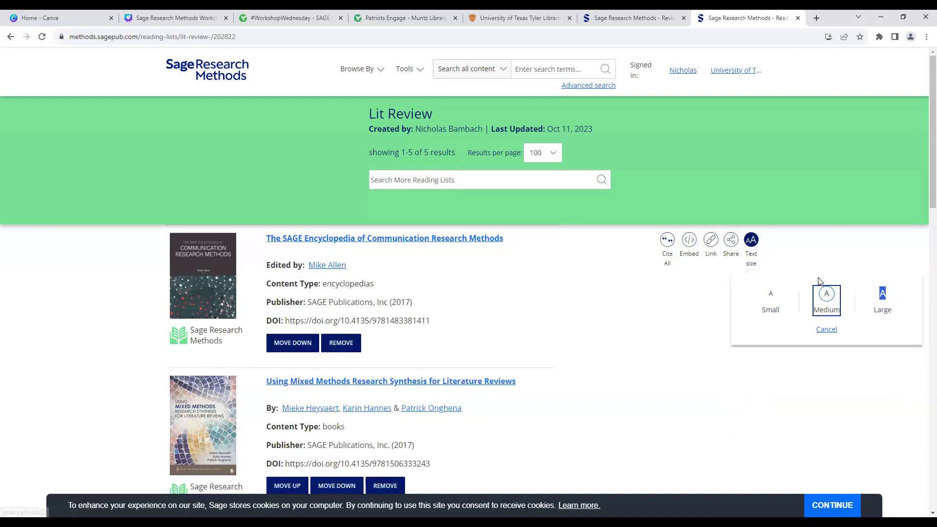
left_click(810, 241)
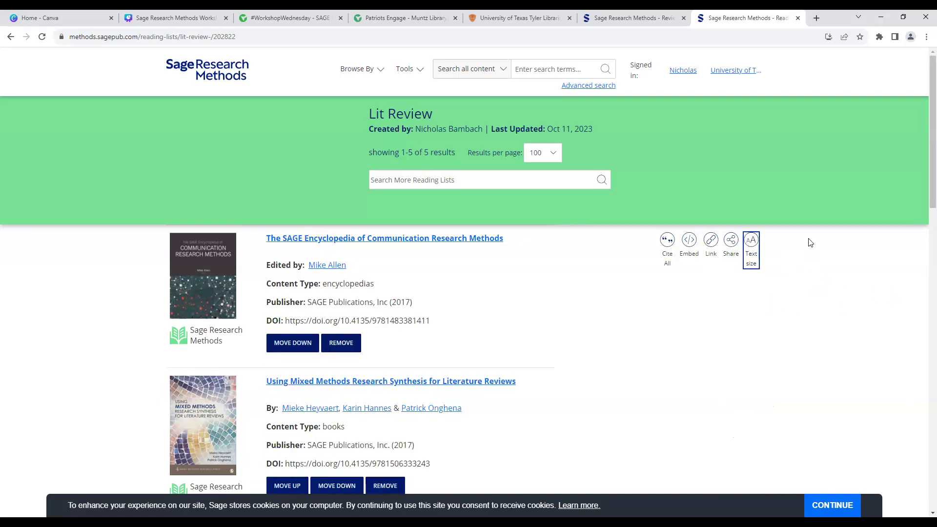
Step: Show the list's permalink, reopen and close the sharing options, and scan the five items
left_click(708, 255)
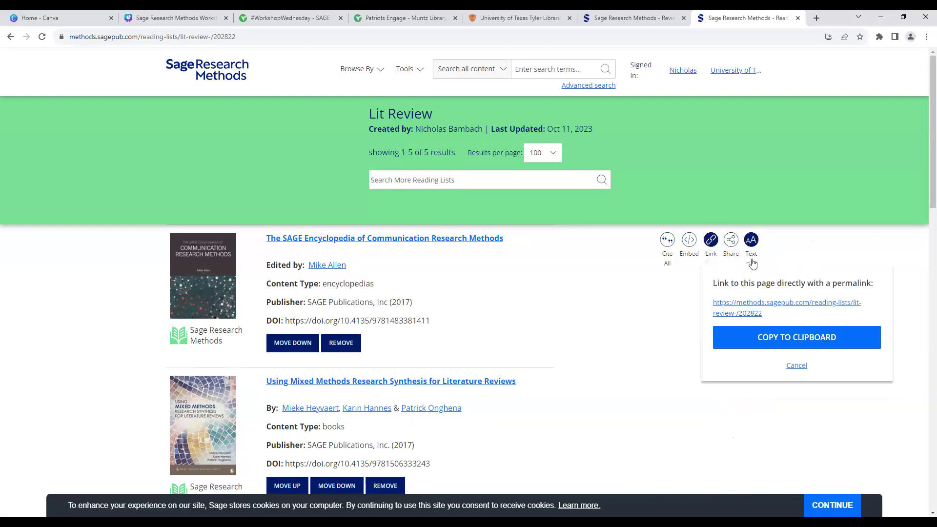
left_click(732, 244)
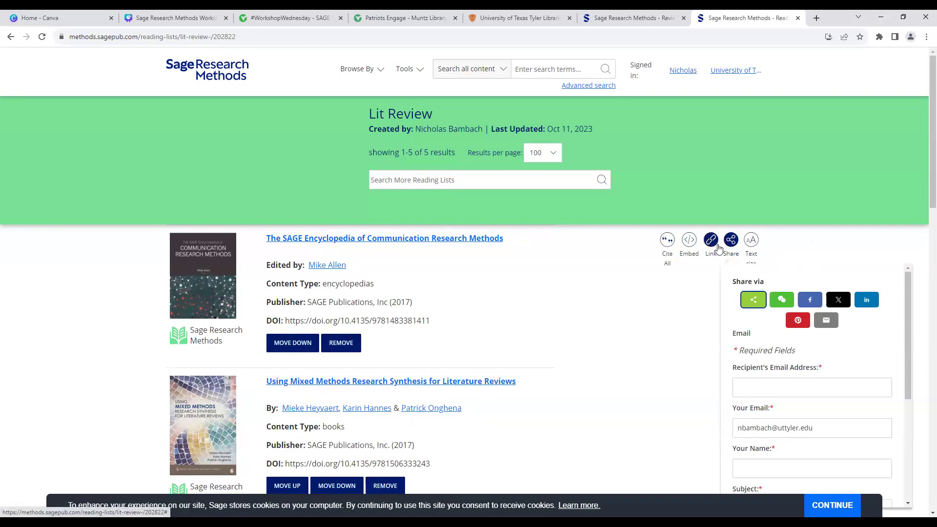
left_click(650, 326)
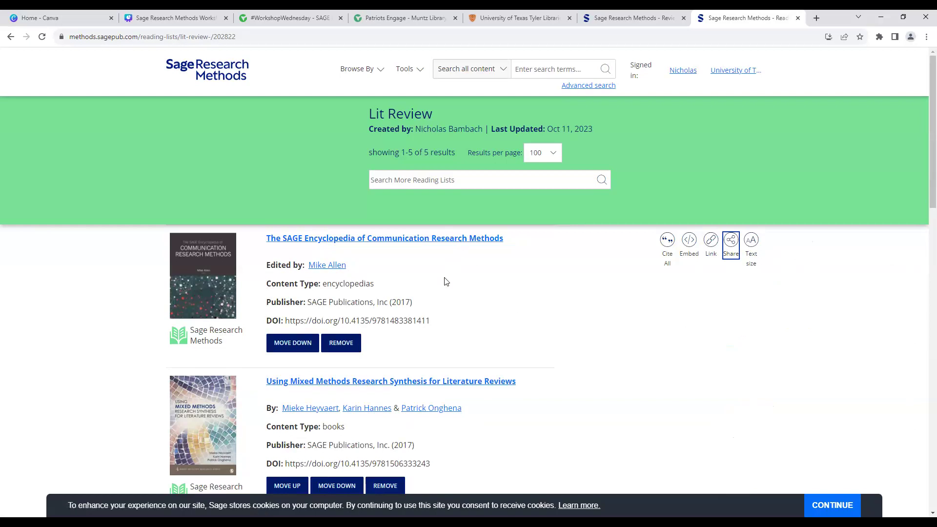
scroll(444, 278, "down", 2)
scroll(439, 222, "up", 1)
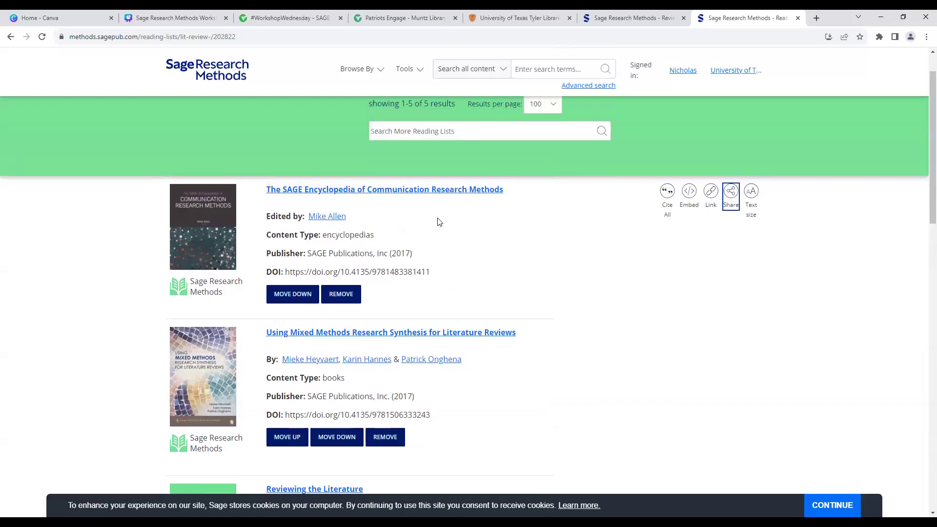
Step: Open The SAGE Encyclopedia of Communication Research Methods and browse its table of contents
left_click(416, 196)
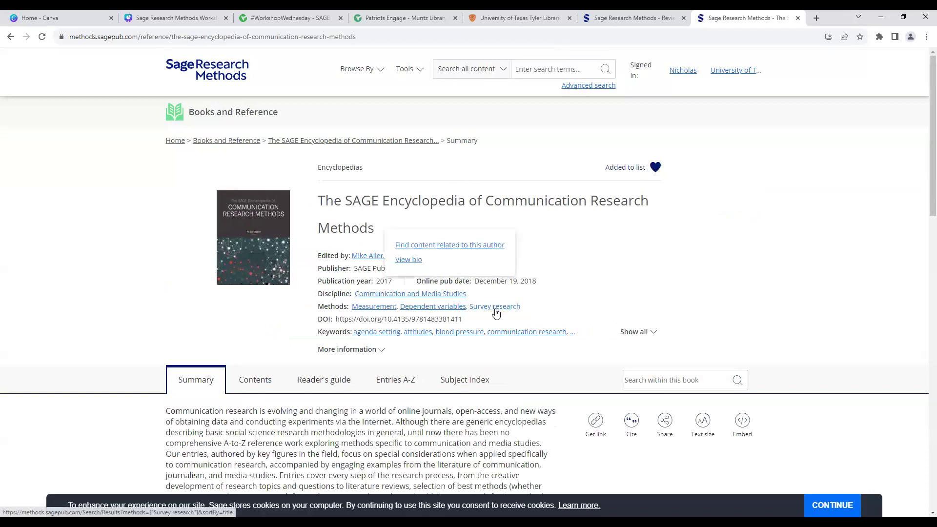
scroll(495, 310, "down", 1)
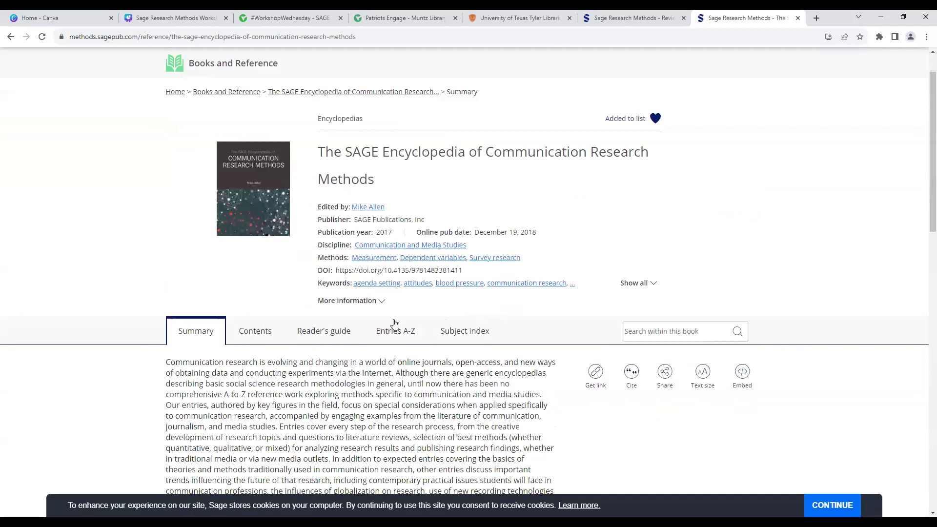
left_click(268, 332)
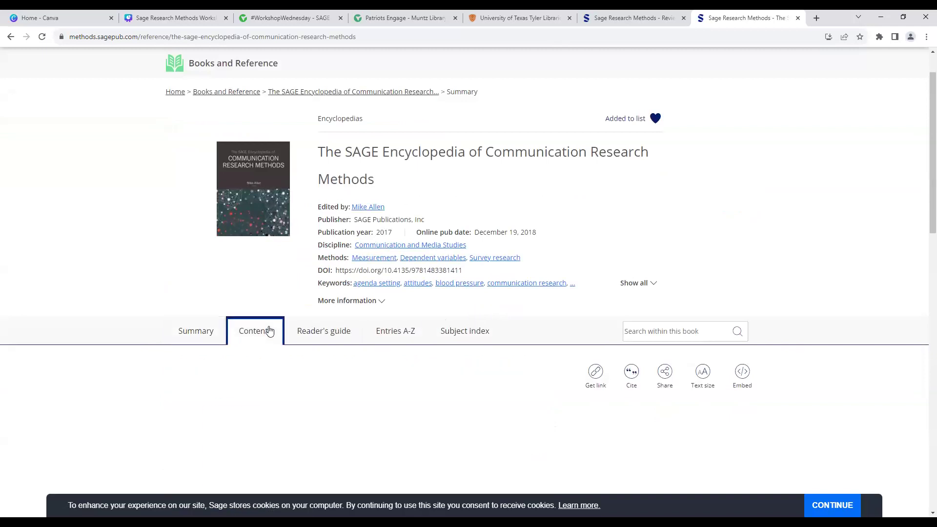
scroll(332, 336, "down", 3)
scroll(330, 337, "down", 2)
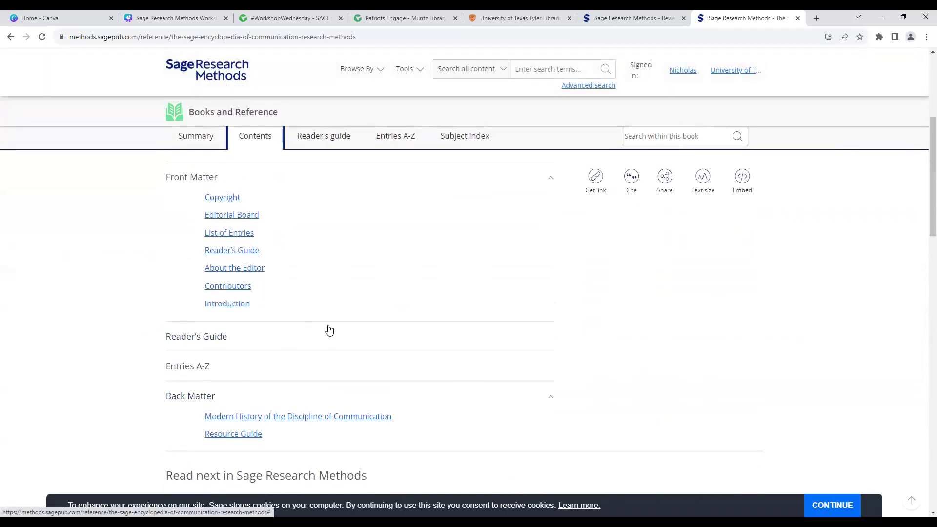
scroll(328, 328, "up", 2)
Step: View the Reader's guide, then the Entries A-Z list starting with Abstract or Executive Summary
left_click(327, 238)
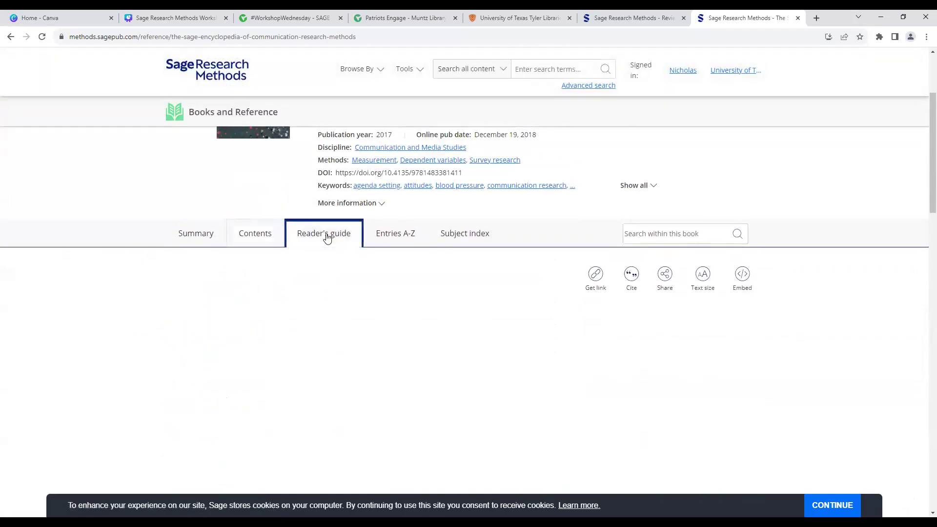
left_click(418, 237)
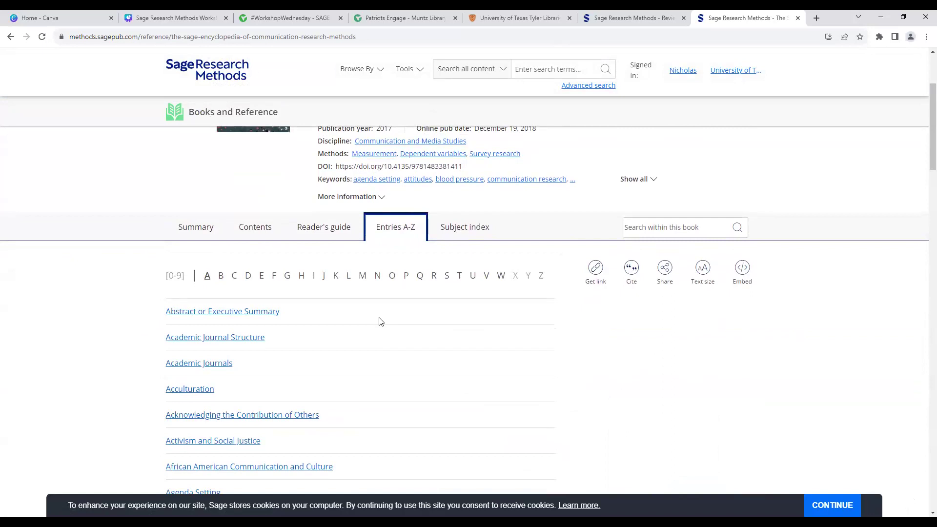
scroll(372, 323, "down", 1)
scroll(306, 366, "down", 1)
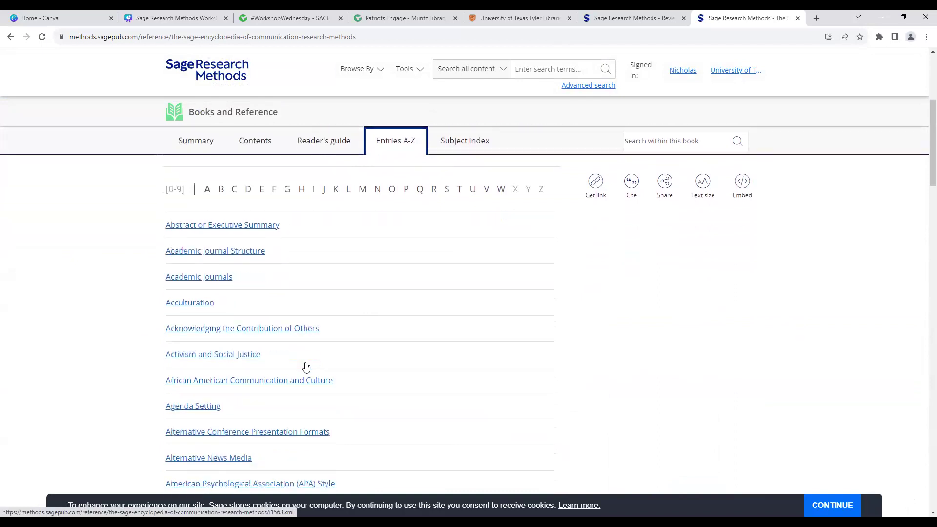
Step: Open the Activism and Social Justice entry and turn on page numbers in its text
left_click(250, 345)
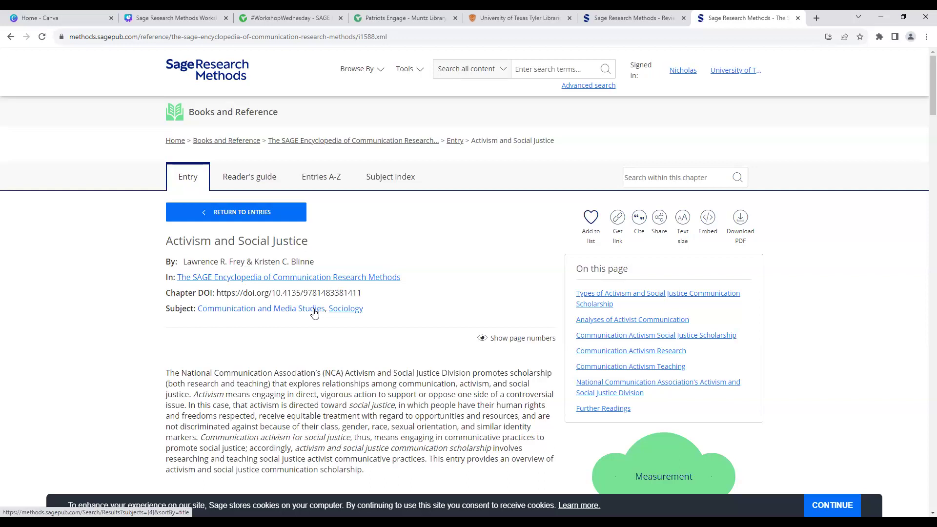
scroll(483, 292, "down", 1)
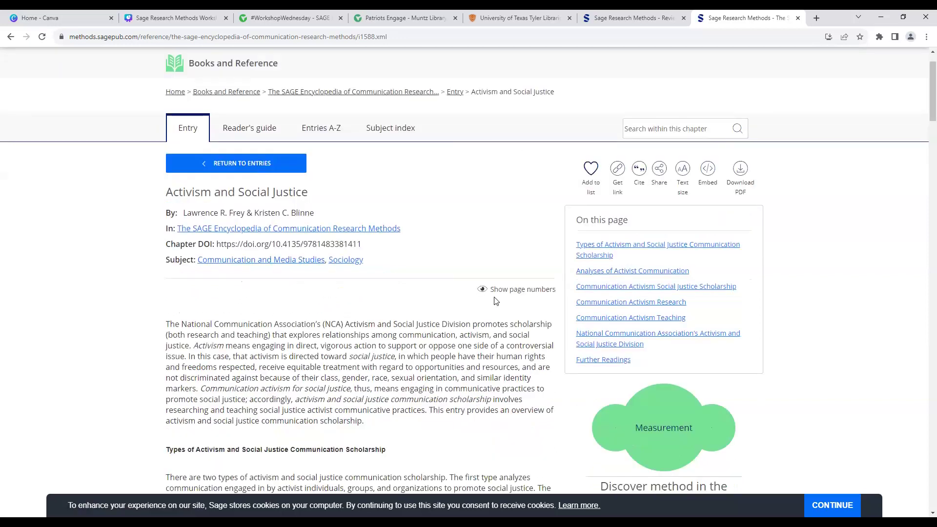
left_click(501, 293)
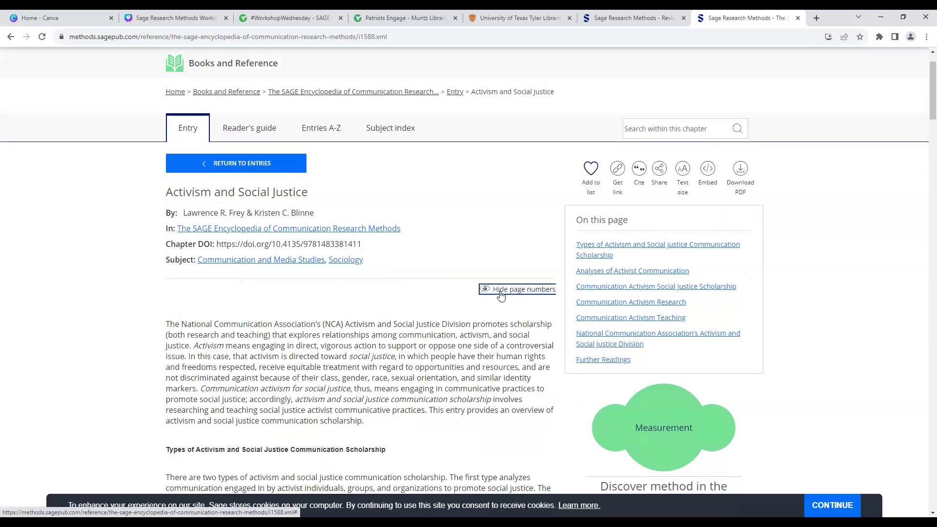
scroll(469, 332, "down", 2)
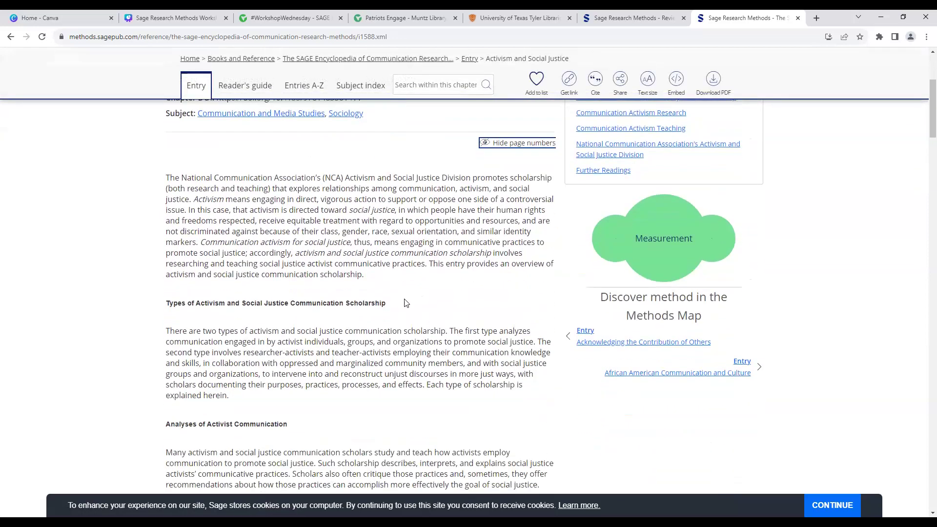
scroll(403, 299, "down", 2)
scroll(403, 299, "down", 2)
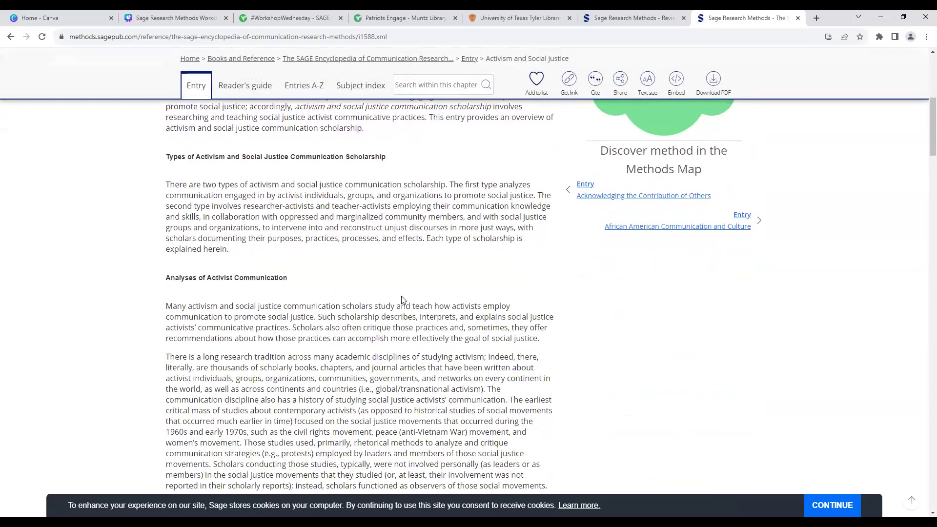
scroll(403, 299, "down", 3)
Step: Select the Page 12 marker line, then go to the Search within this chapter box
triple_click(195, 374)
scroll(237, 359, "up", 6)
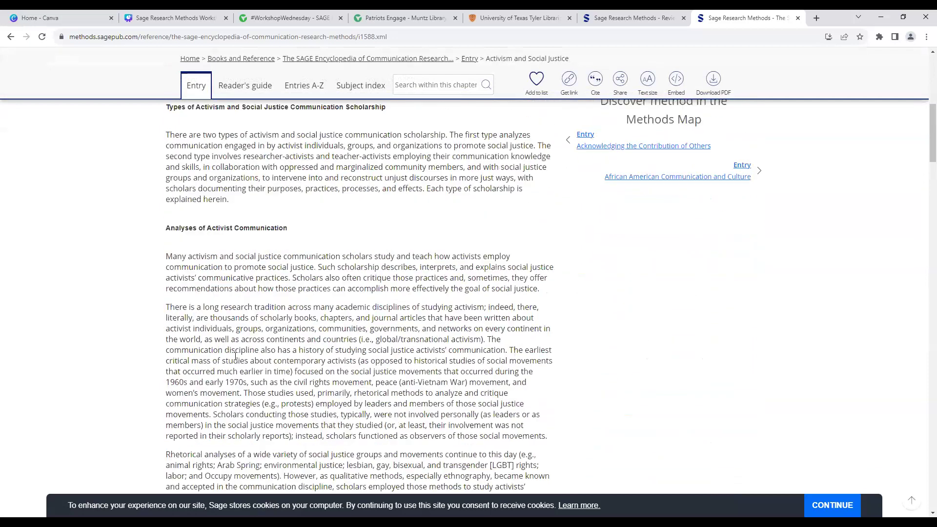
scroll(237, 360, "up", 4)
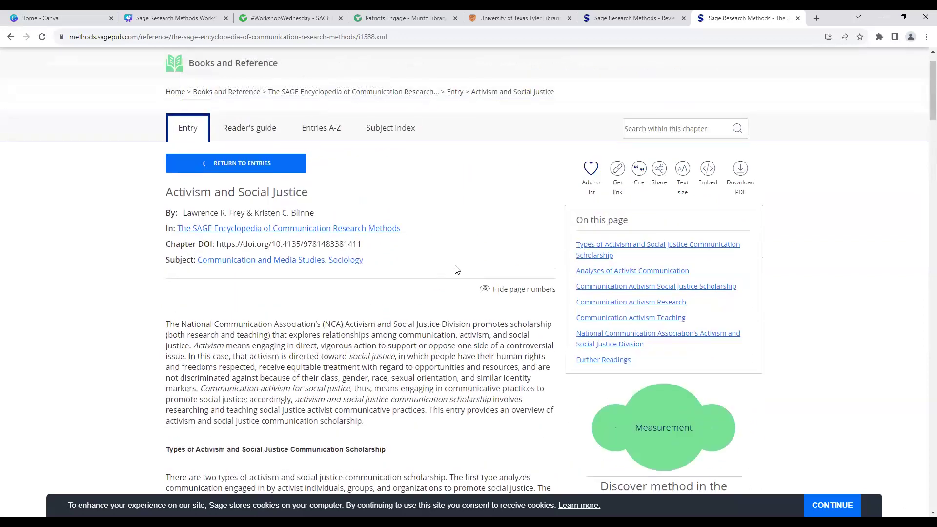
left_click(665, 129)
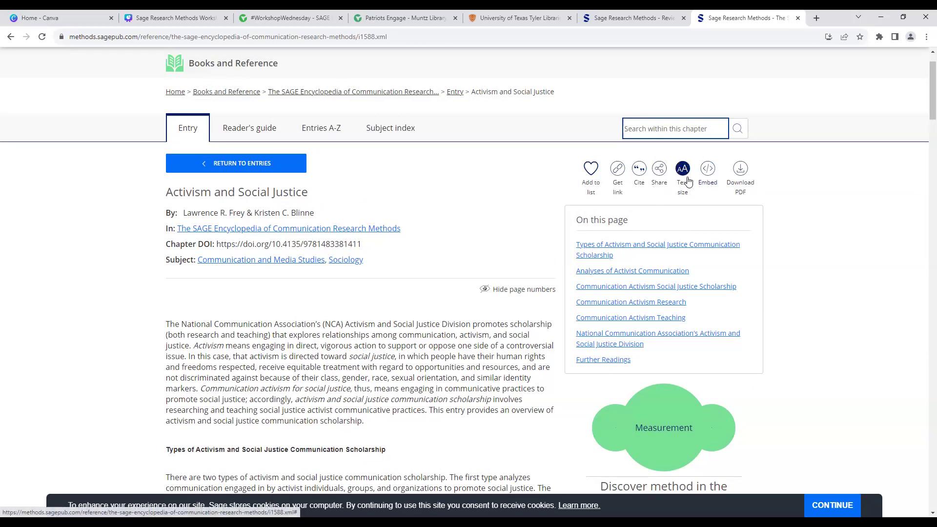
left_click(690, 191)
left_click(824, 228)
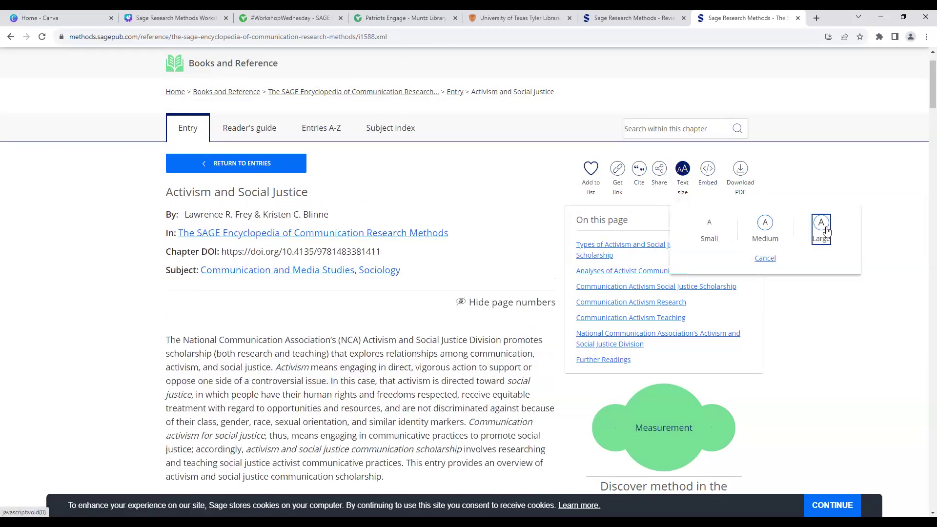
scroll(585, 263, "down", 2)
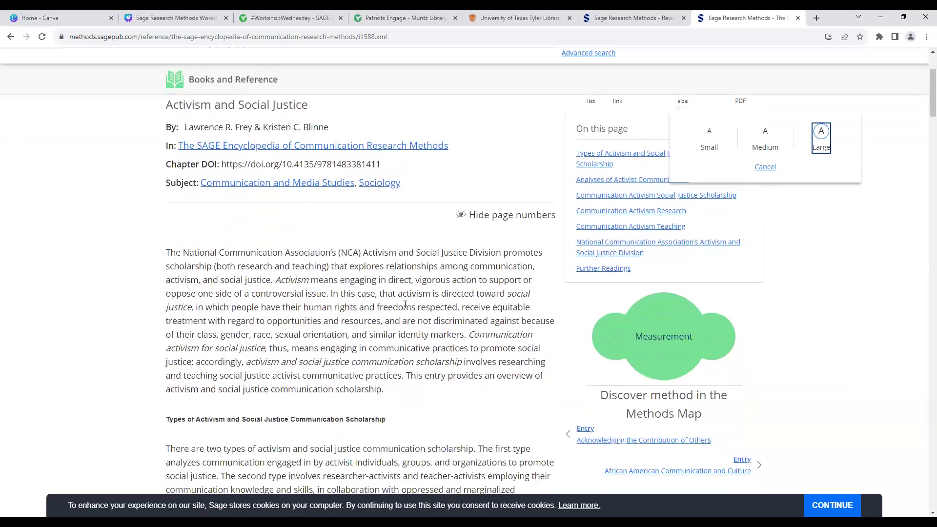
scroll(418, 295, "up", 2)
left_click(759, 229)
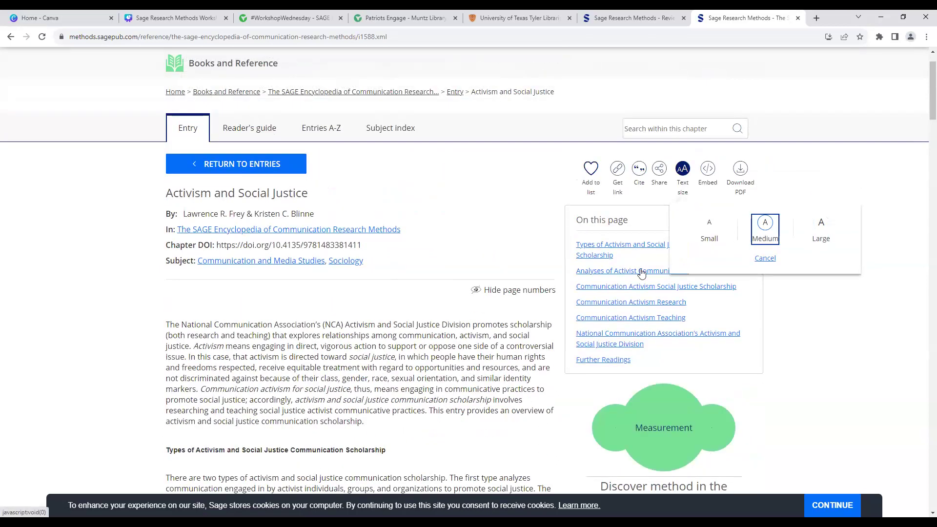
left_click(512, 252)
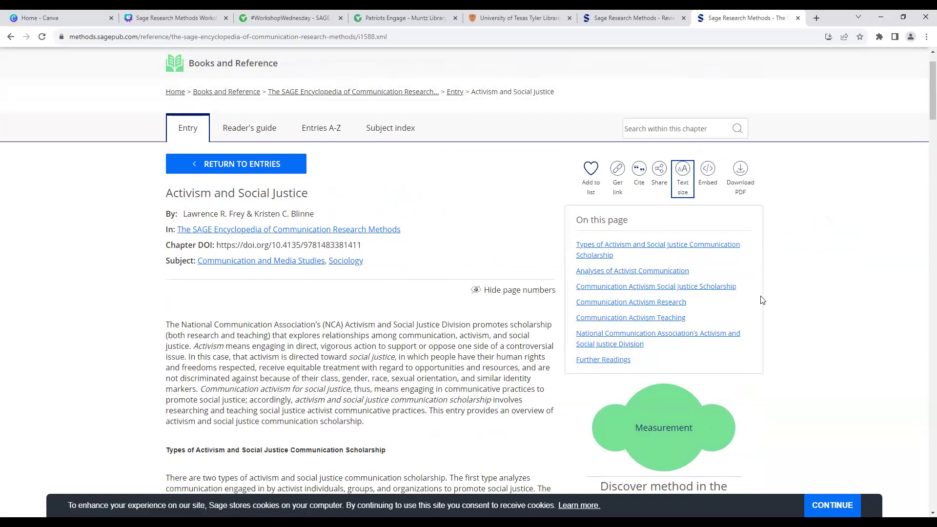
scroll(763, 300, "down", 3)
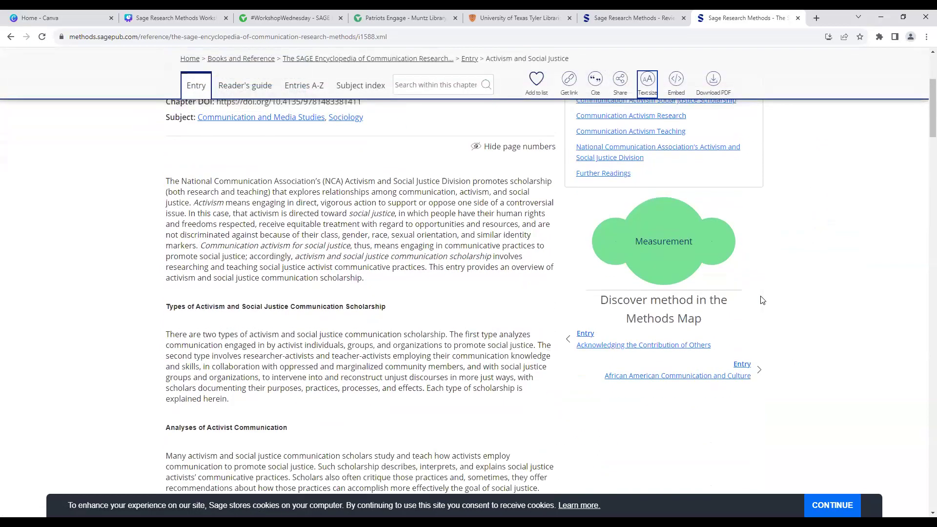
scroll(762, 299, "up", 4)
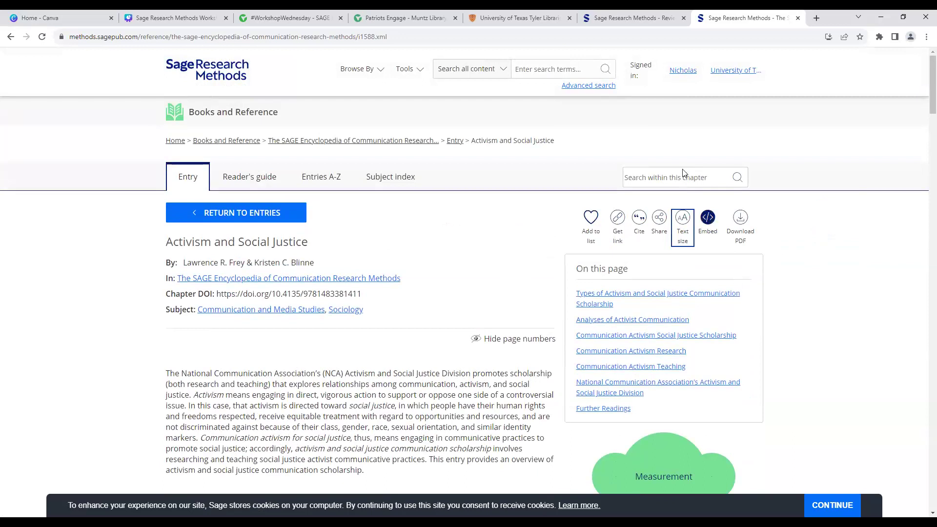
Step: Go to your profile's My Lists page, then browse the public reading lists
left_click(675, 72)
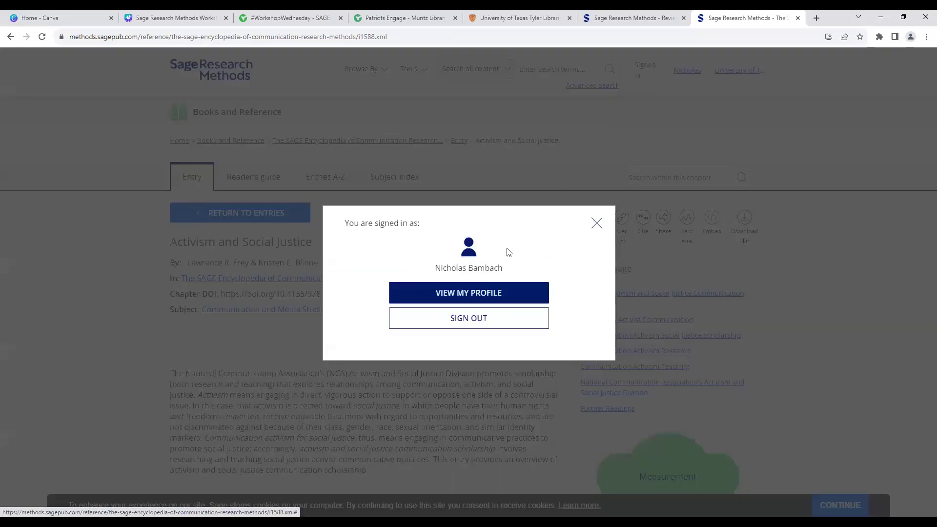
left_click(505, 287)
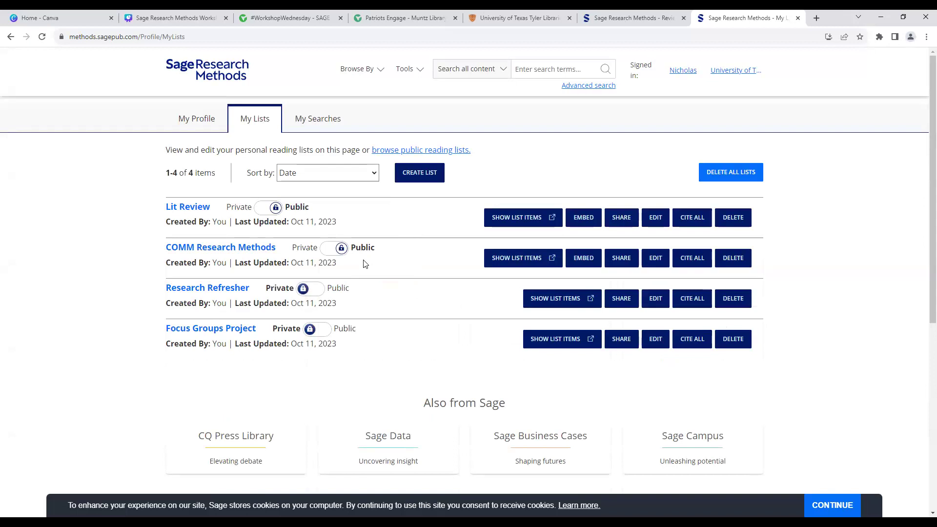
left_click(389, 155)
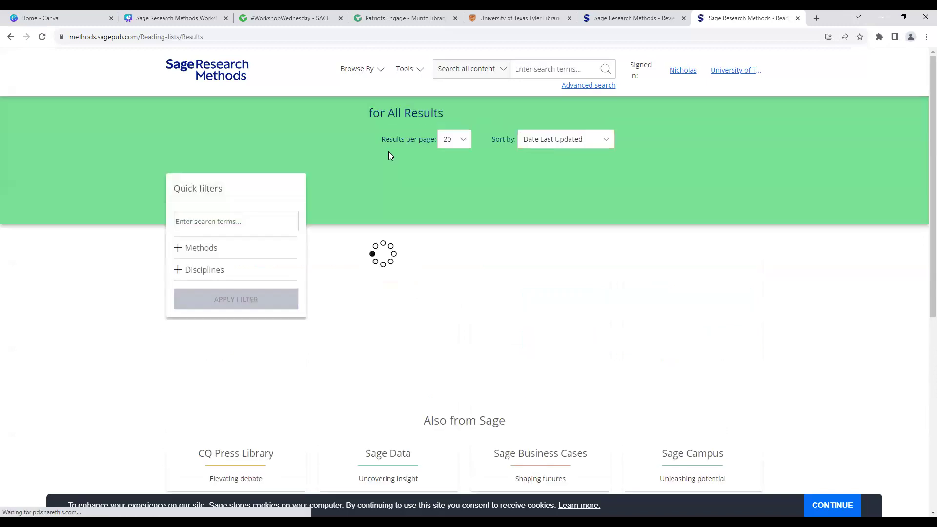
Step: Scan the public reading lists, briefly highlighting the Lit Review list's creator and date line
scroll(388, 151, "down", 3)
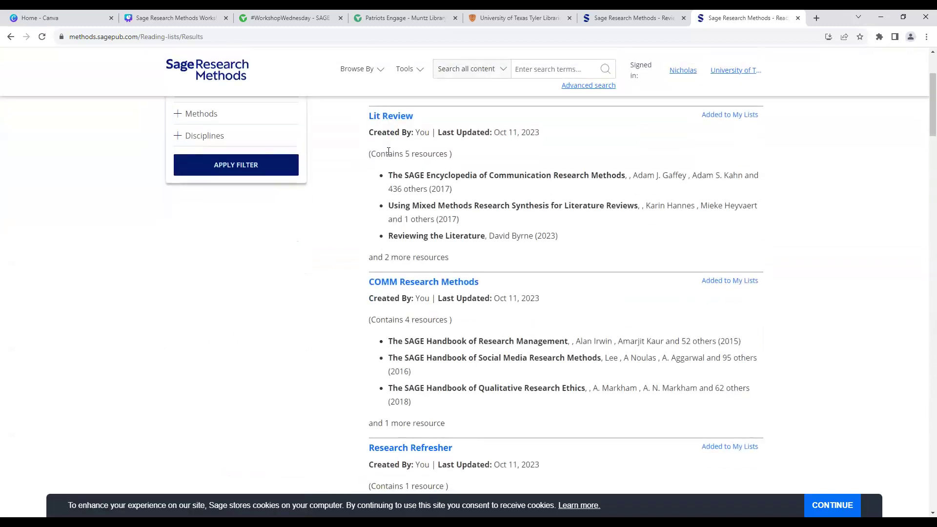
scroll(388, 151, "up", 3)
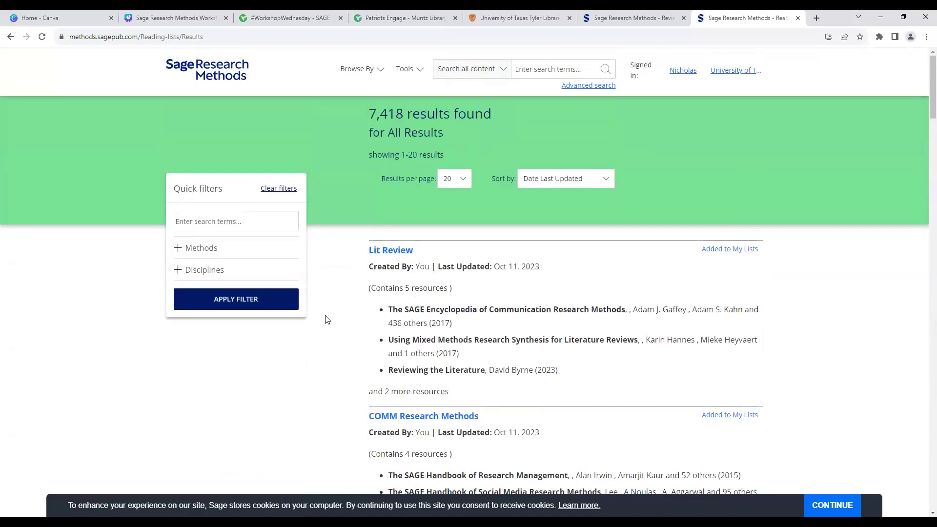
triple_click(424, 270)
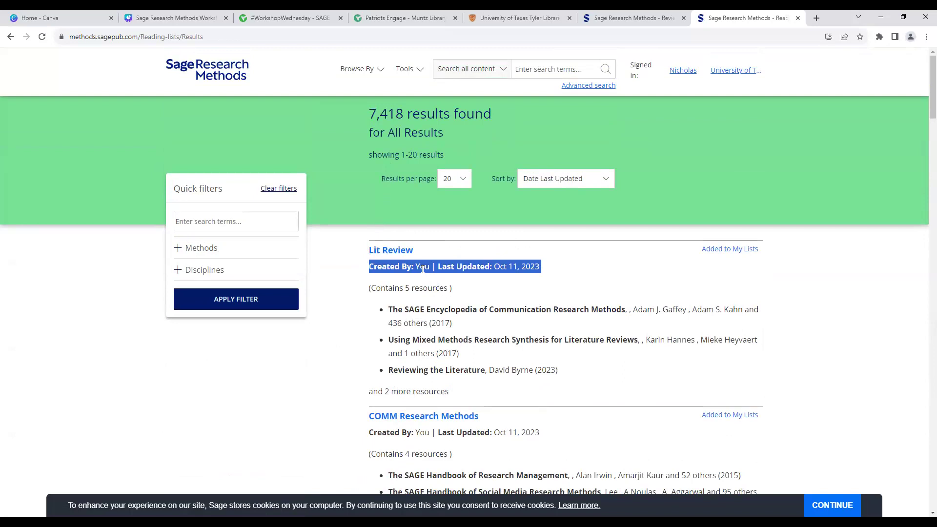
left_click(426, 267)
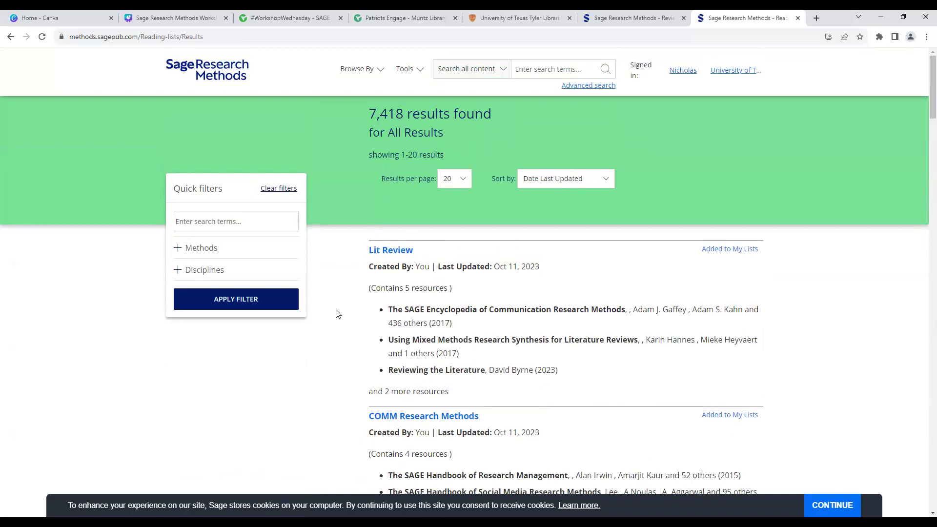
Step: Try the Quick filters search box, expand and collapse Methods, then expand Disciplines
left_click(264, 228)
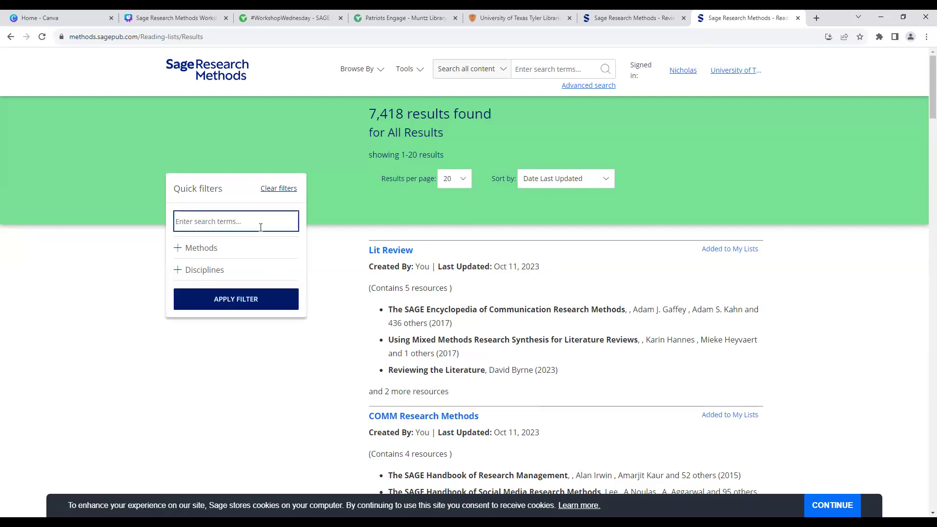
left_click(186, 252)
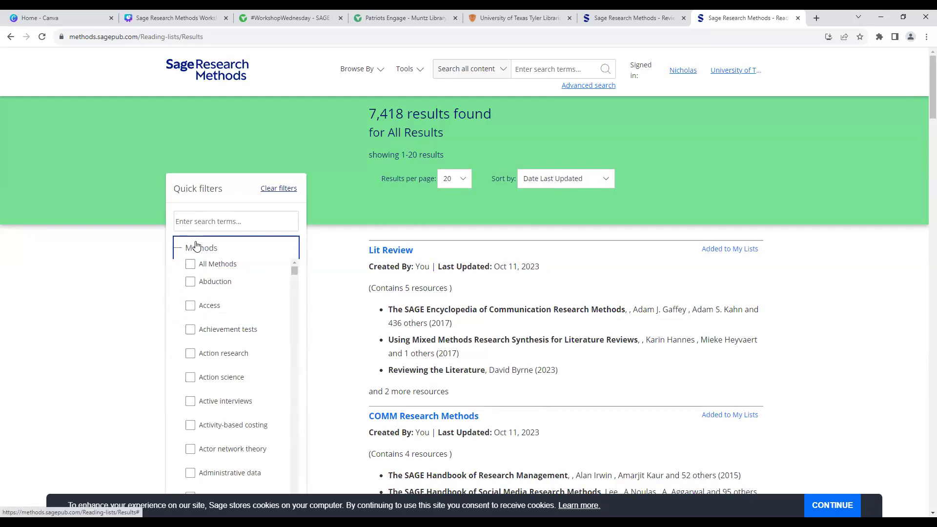
left_click(196, 246)
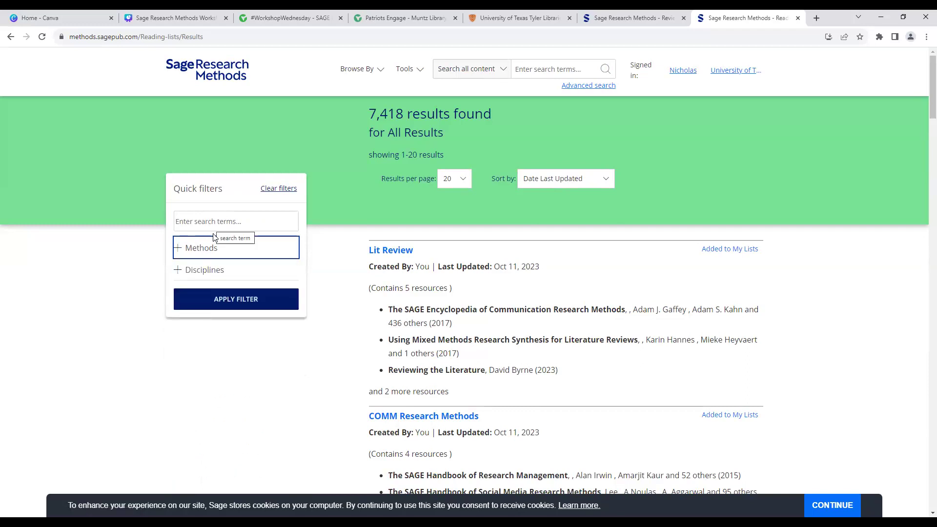
left_click(189, 273)
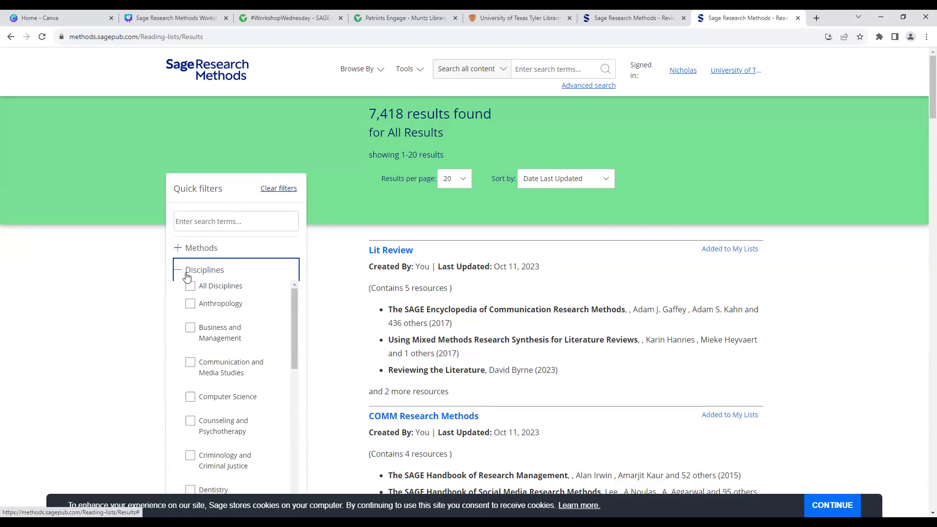
scroll(132, 294, "down", 2)
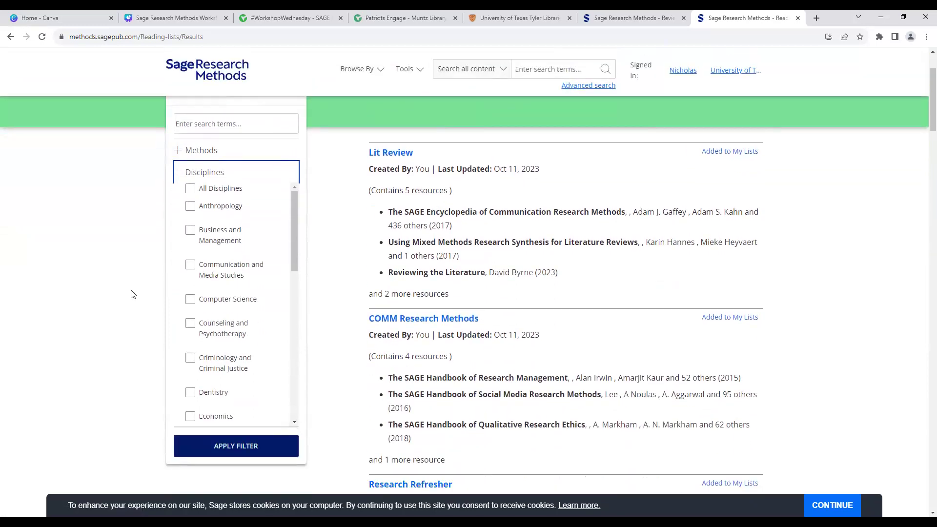
Step: Filter the public reading lists to the Communication and Media Studies discipline
left_click(213, 273)
left_click(243, 448)
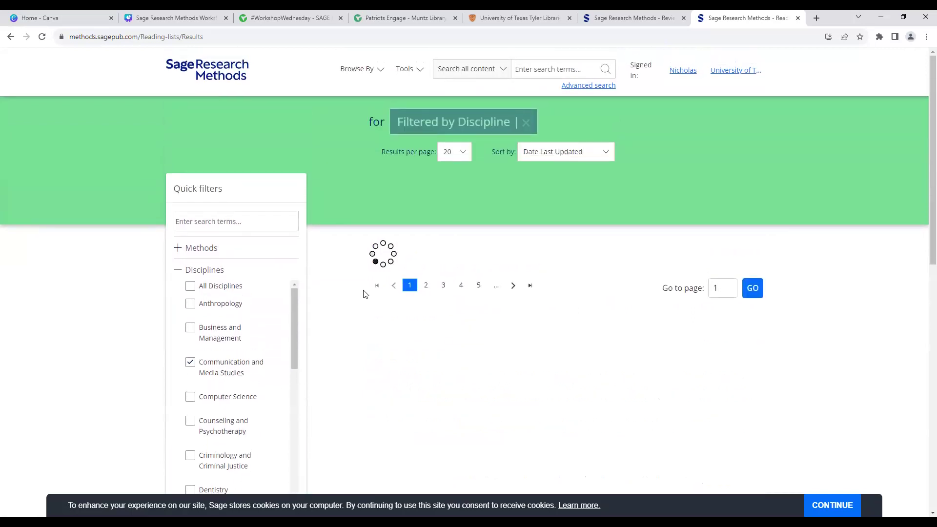
scroll(356, 276, "down", 3)
scroll(354, 276, "up", 5)
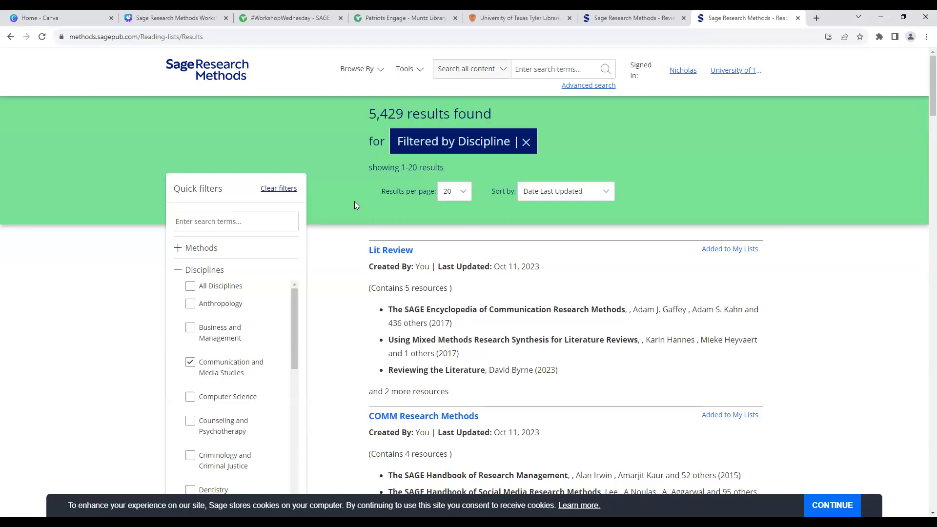
Step: Look over the results-per-page and Sort by options without changing them
left_click(459, 191)
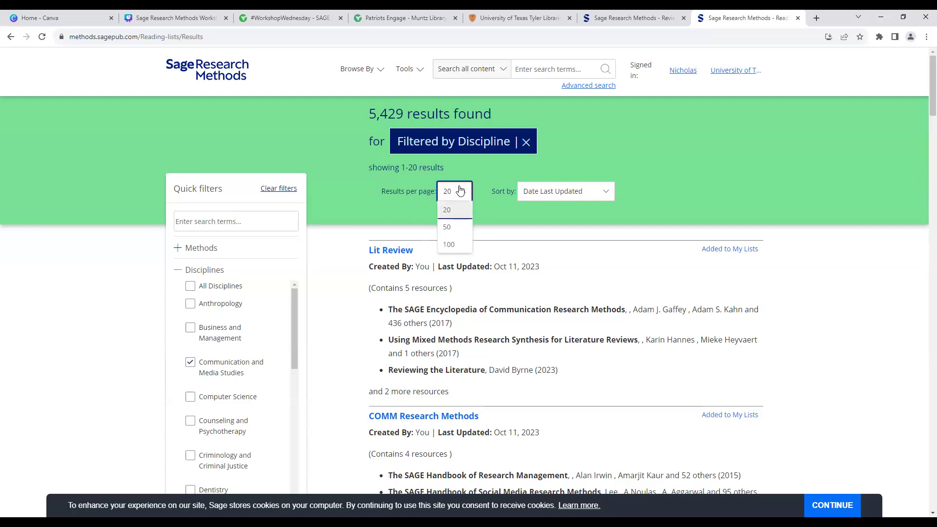
left_click(551, 192)
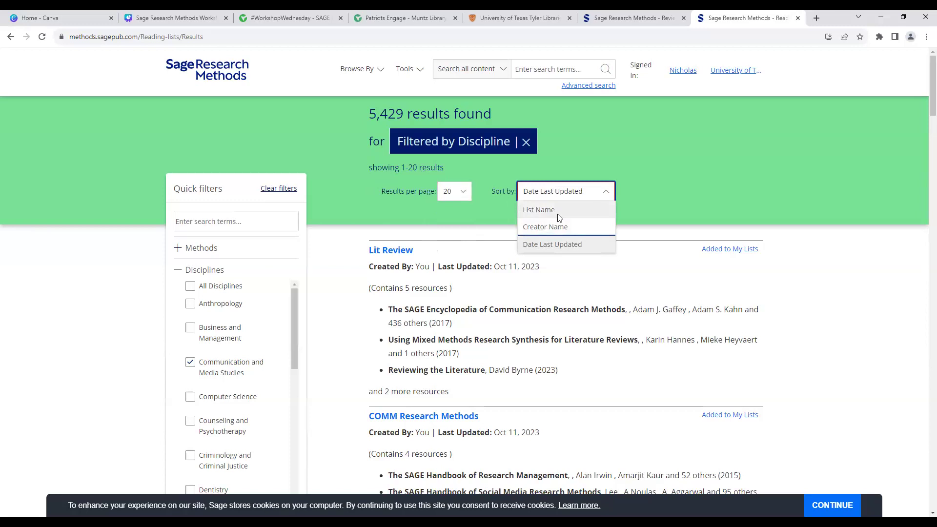
left_click(576, 155)
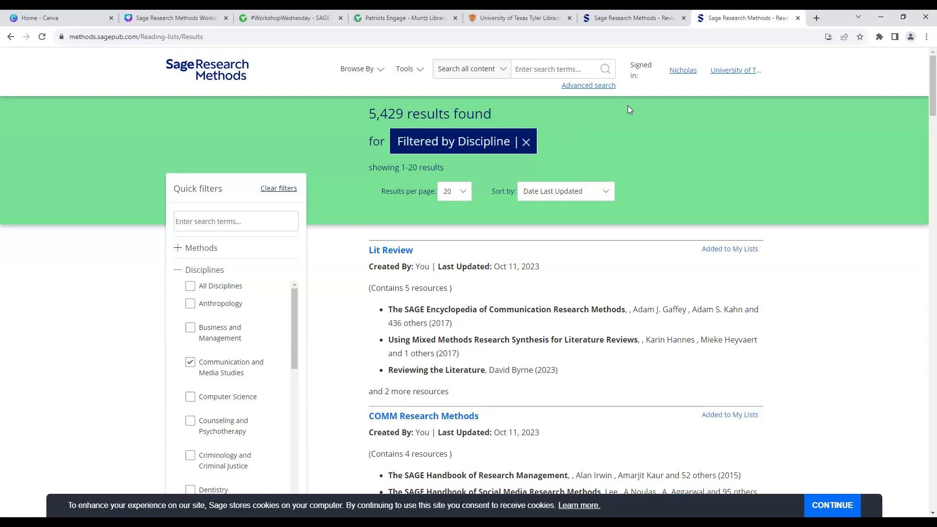
Step: Present the Canva workshop slideshow full screen and advance to the Questions? slide
left_click(157, 19)
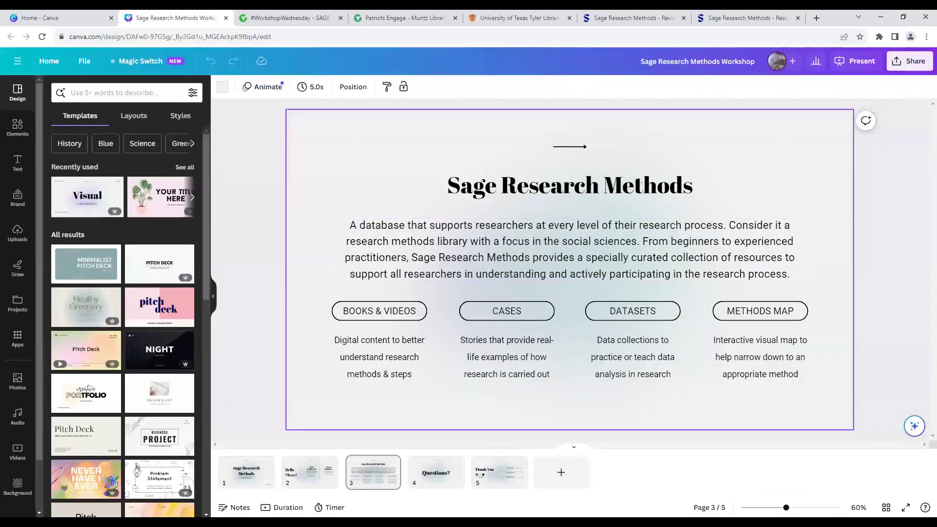
key("ctrl+alt+p")
left_click(652, 440)
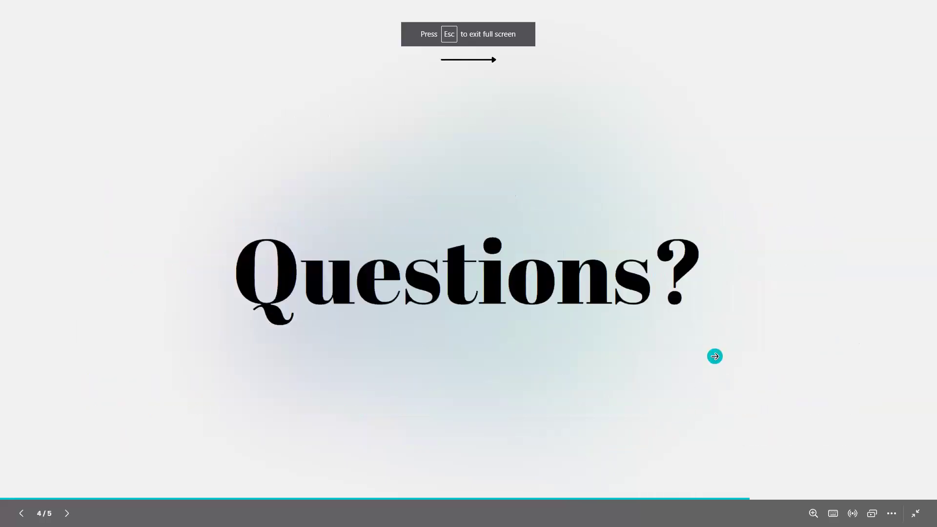
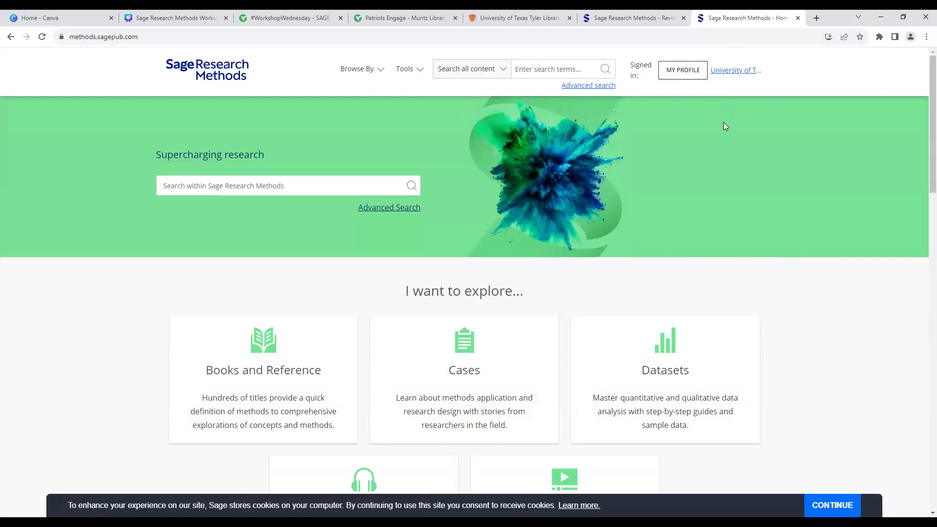
Step: Start a new profile from MY PROFILE, reaching the form prefilled with University of Texas at Tyler and Librarian
left_click(667, 78)
scroll(539, 162, "down", 1)
scroll(538, 162, "up", 1)
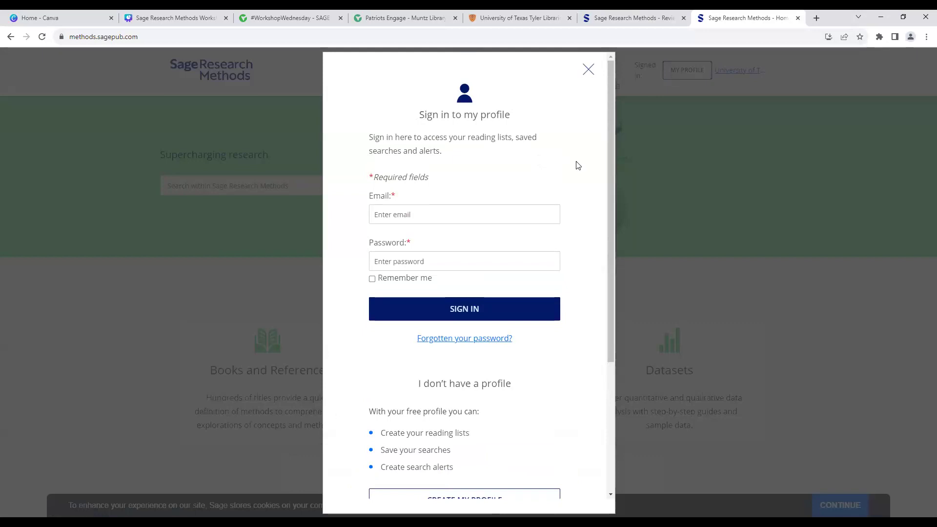
scroll(580, 169, "down", 2)
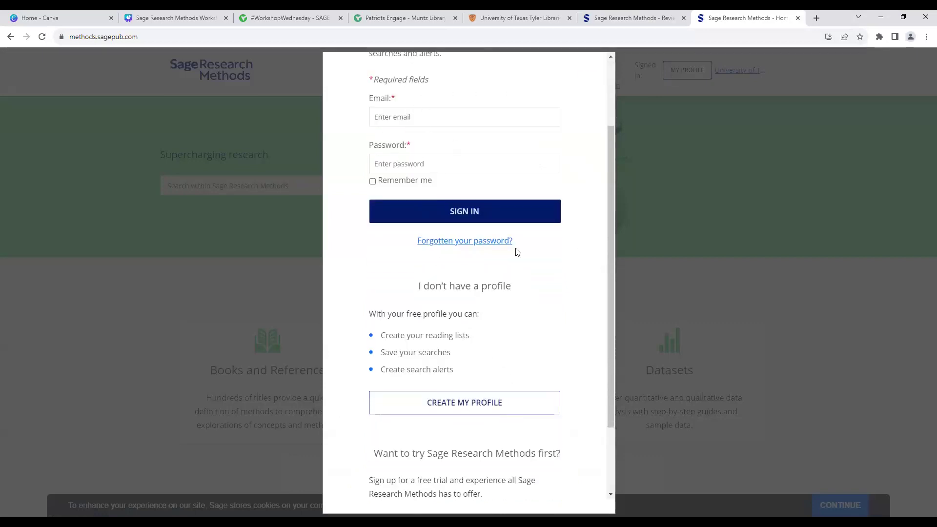
scroll(545, 326, "down", 2)
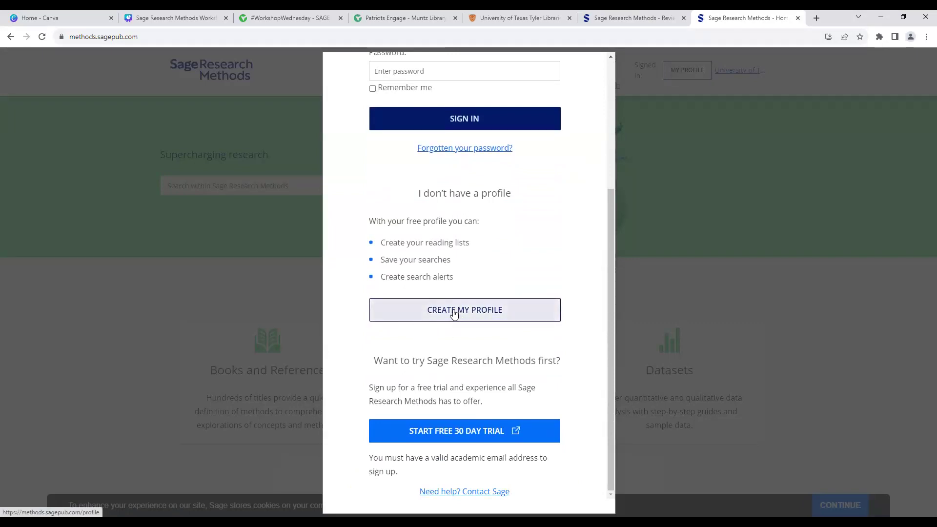
left_click(454, 313)
scroll(606, 301, "down", 2)
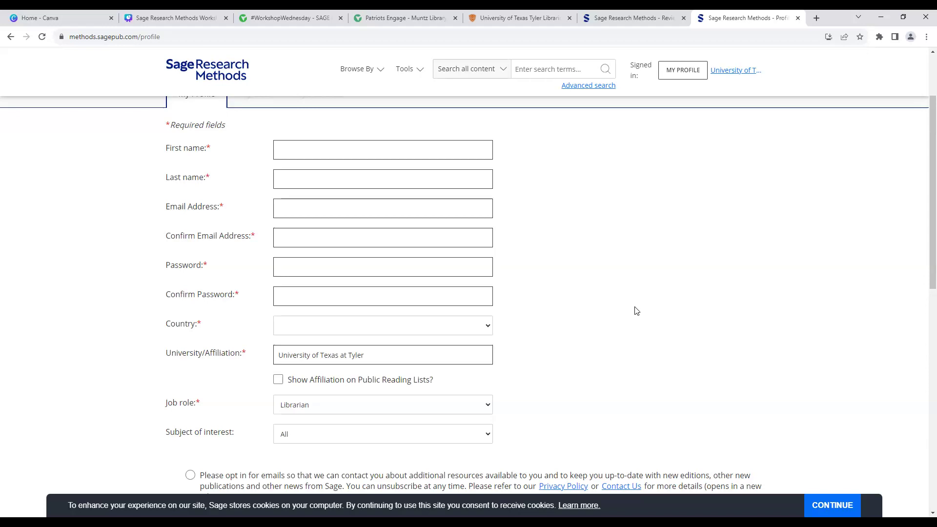
Step: Keep Librarian as the job role and choose 'No. Don't send me any news or special offers'
scroll(615, 307, "down", 1)
scroll(616, 308, "down", 1)
scroll(600, 322, "down", 2)
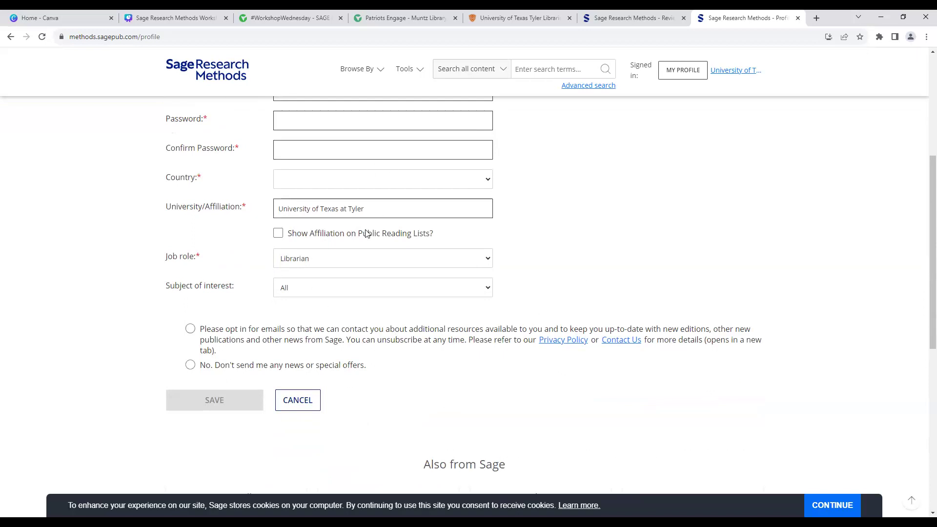
left_click(417, 262)
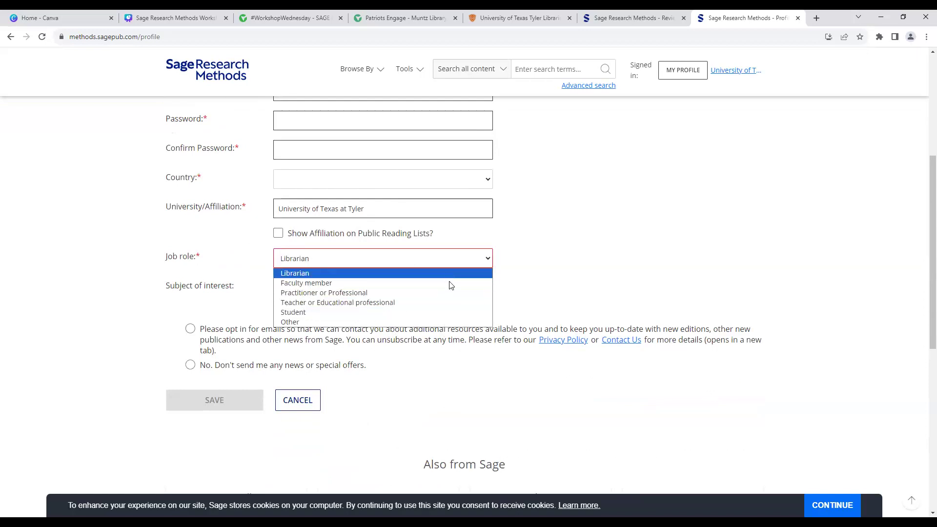
left_click(497, 418)
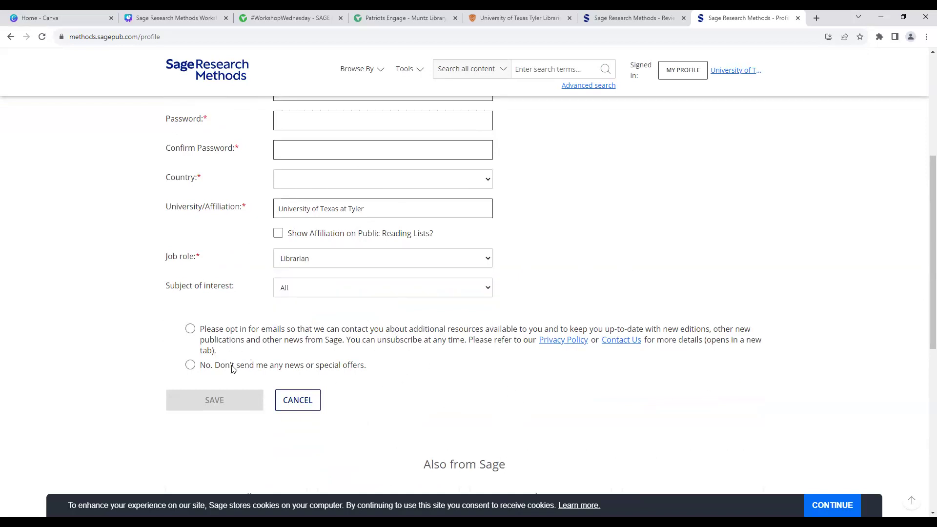
left_click(190, 365)
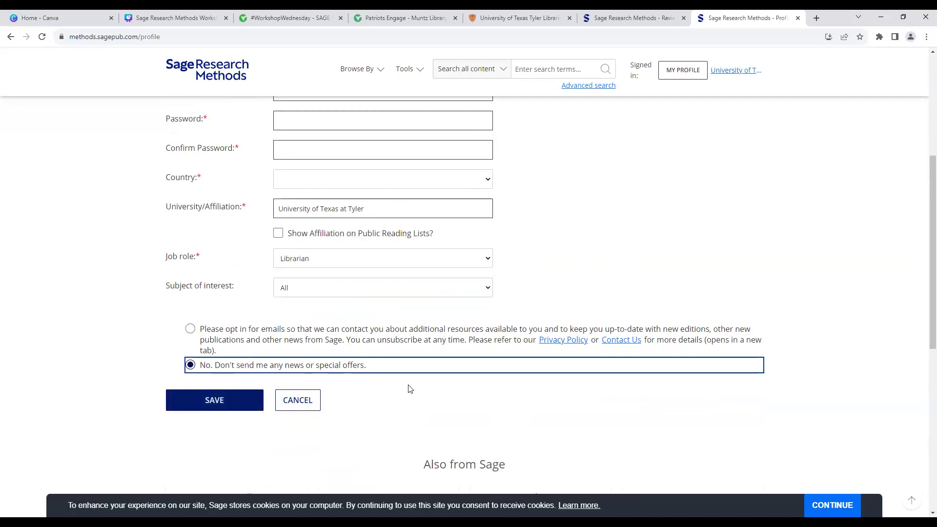
scroll(441, 386, "up", 5)
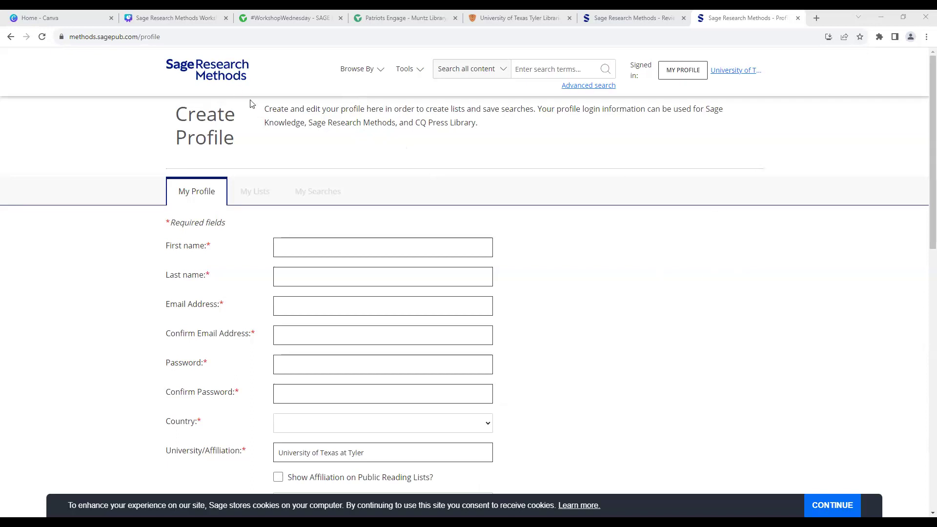
left_click(227, 87)
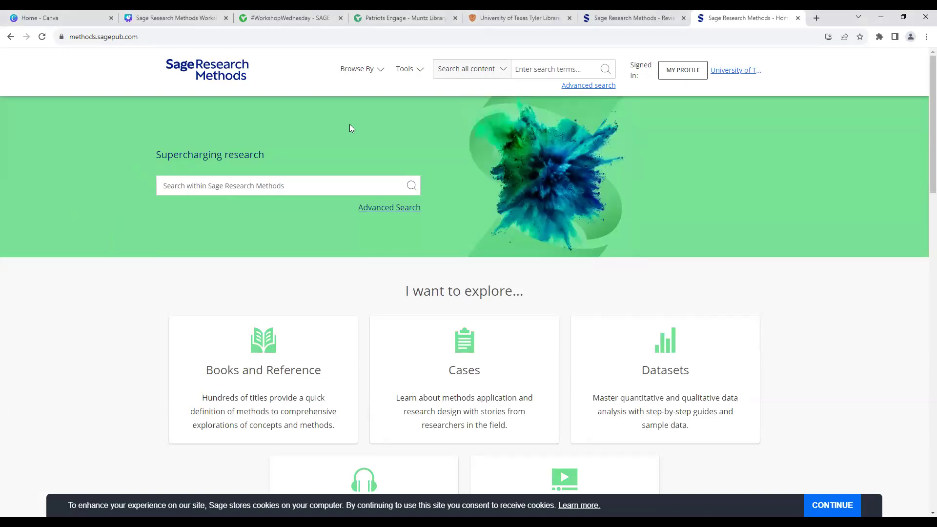
Step: Copy the workshop event's attendance URL, then return to the 'How Do I Do a Literature Search?' page
left_click(393, 19)
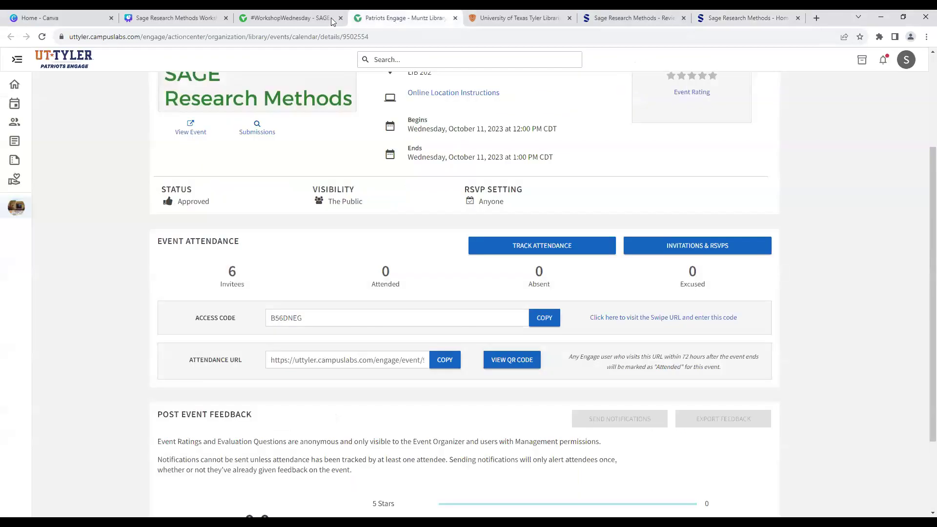
left_click(442, 360)
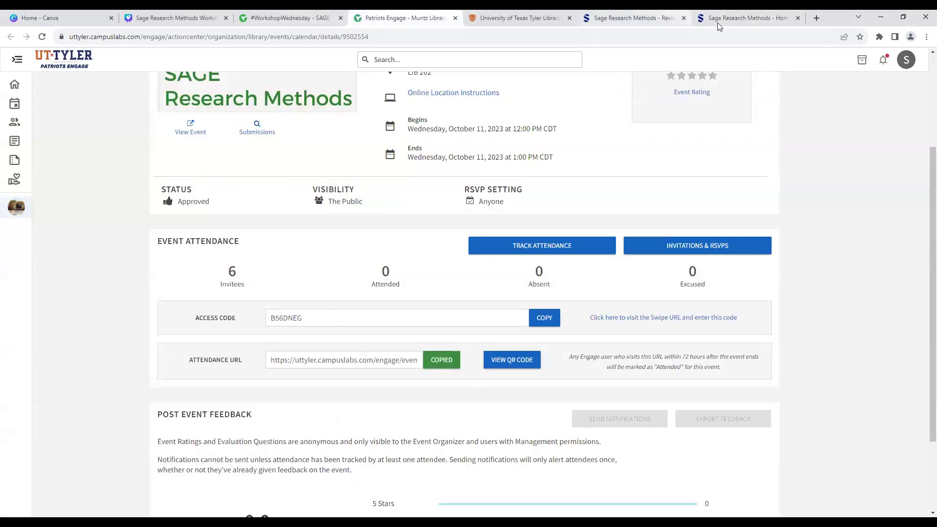
left_click(619, 19)
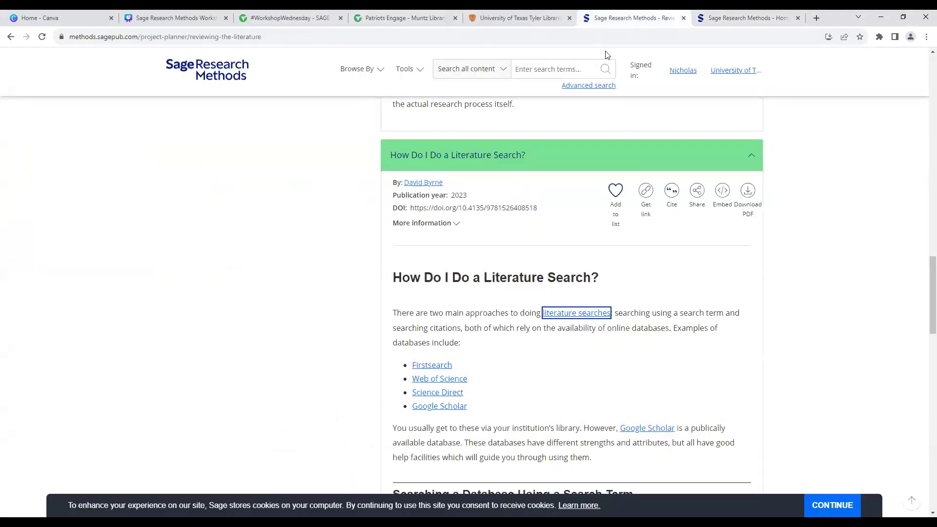
Step: Return to the Sage Research Methods home page, then bring up the Canva workshop deck's Questions? slide
left_click(741, 18)
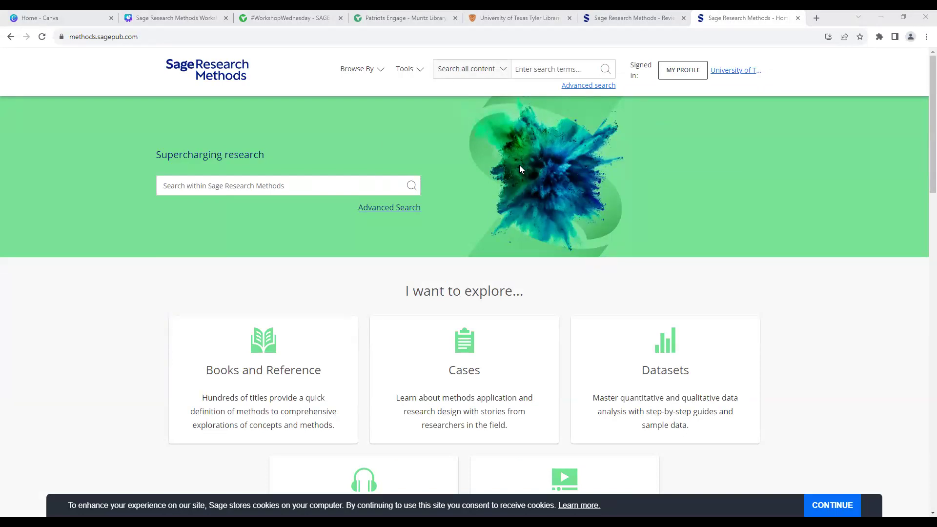
left_click(165, 23)
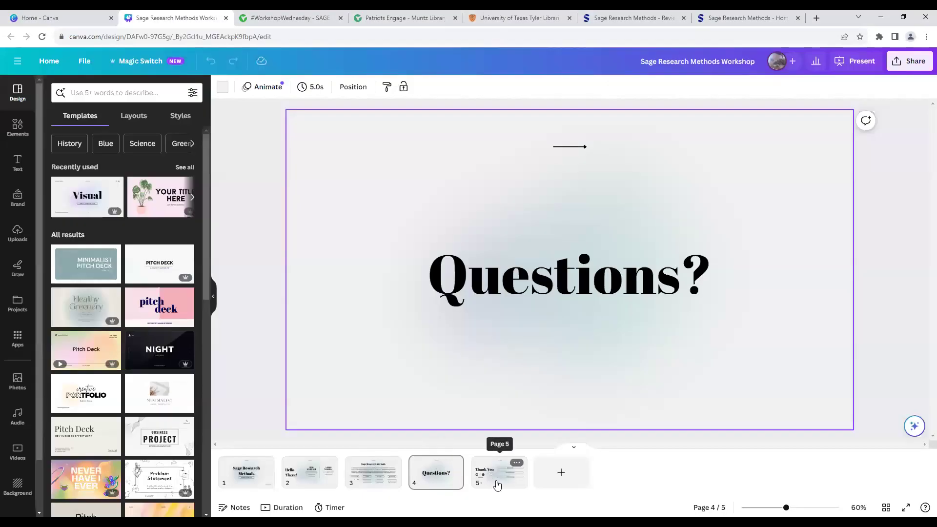
Step: Present the final Thank You slide (5 of 5) with library contact details full screen
left_click(504, 483)
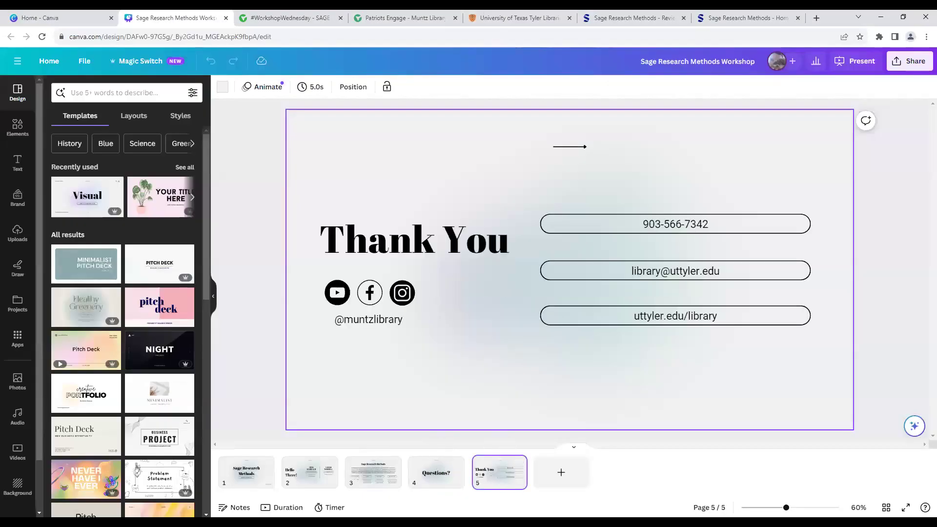
left_click(901, 511)
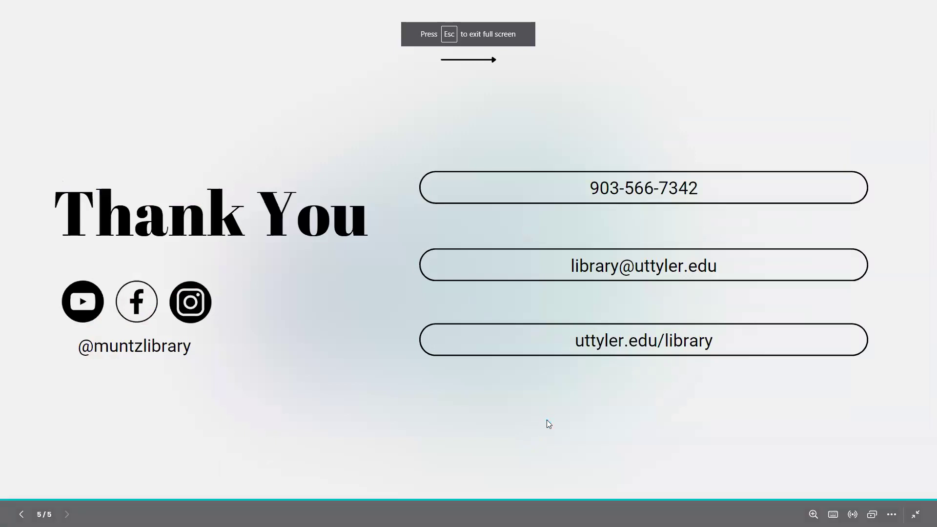
left_click(546, 423)
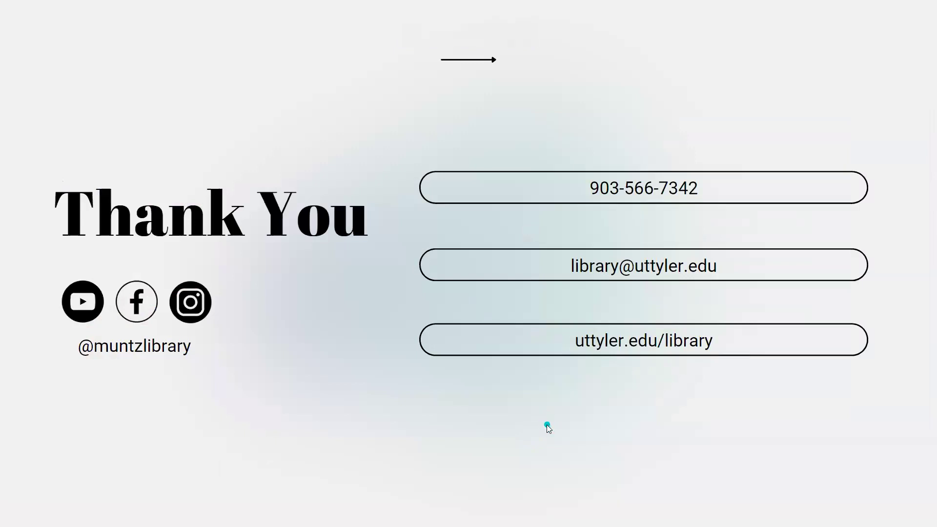